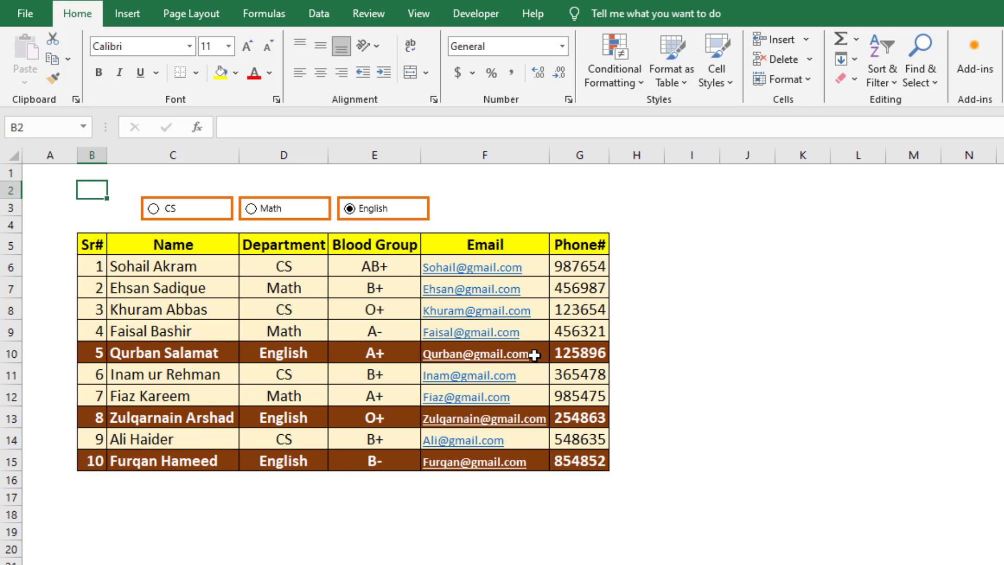
Try the finished example by choosing the Math and CS option buttons to highlight each department's rows.
{"action": "left_click", "coordinate": [254, 212]}
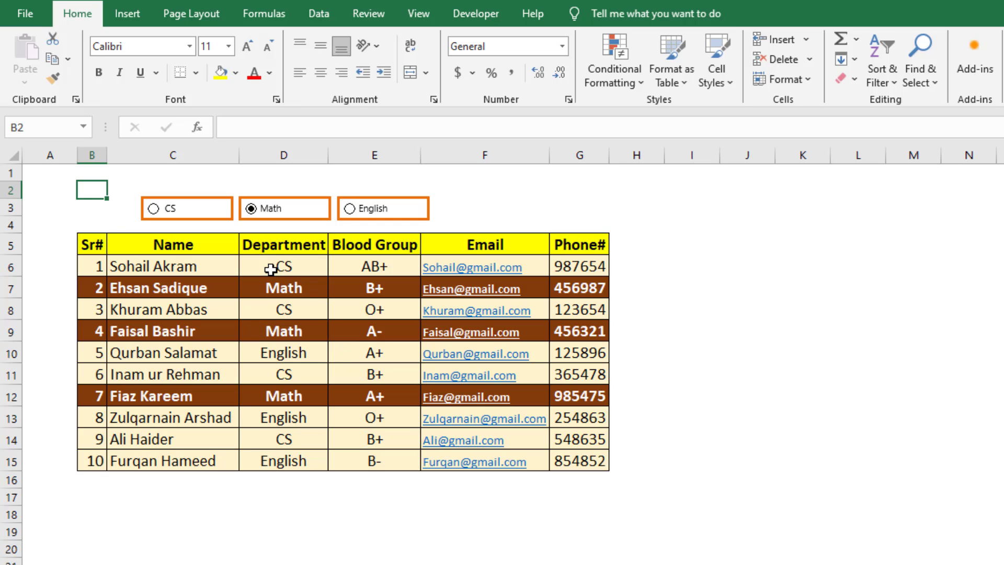
{"action": "left_click", "coordinate": [154, 209]}
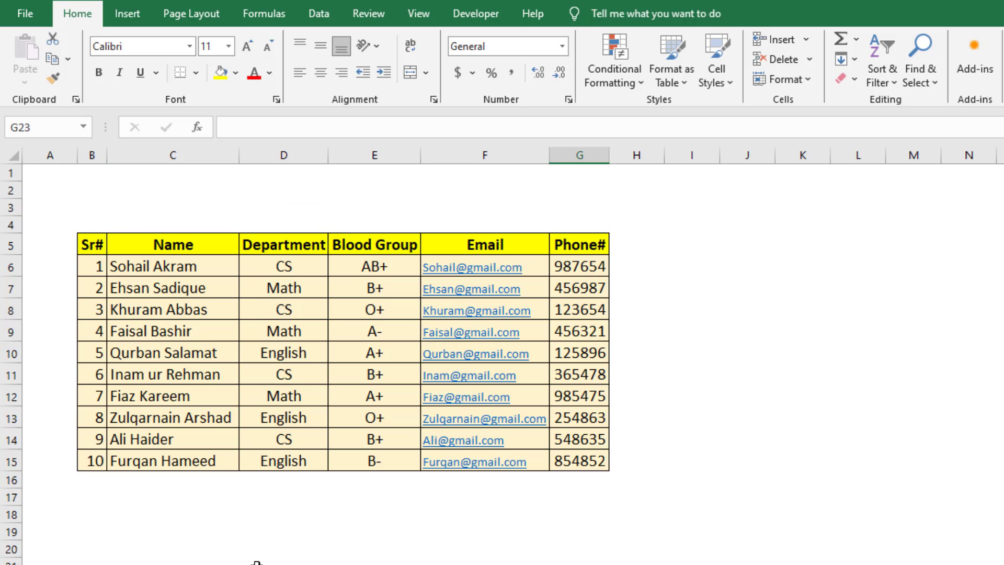
Insert an option button form control about 1.15" wide and 0.25" high above the table's Name column.
{"action": "left_click", "coordinate": [256, 562]}
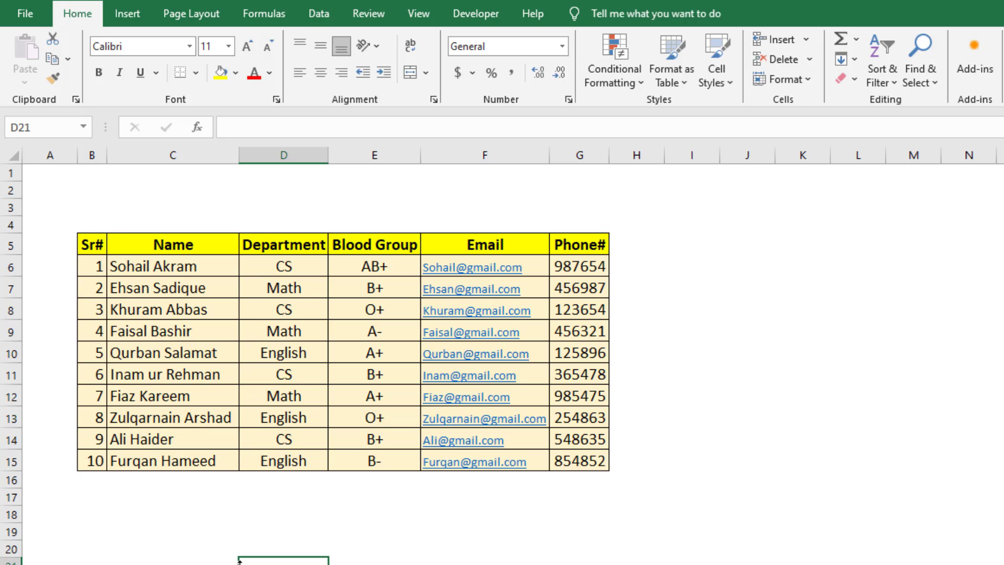
{"action": "left_click", "coordinate": [205, 225]}
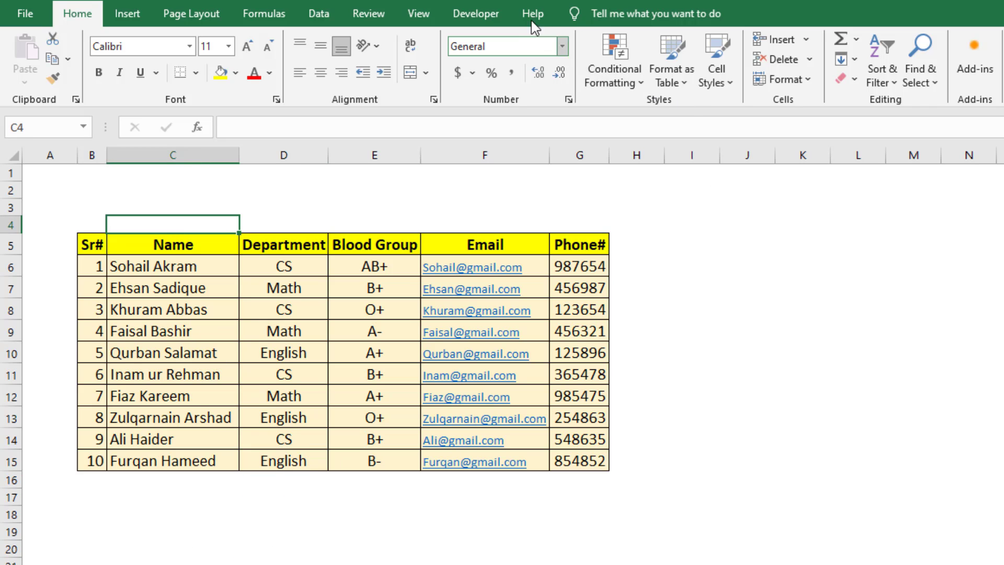
{"action": "left_click", "coordinate": [491, 24]}
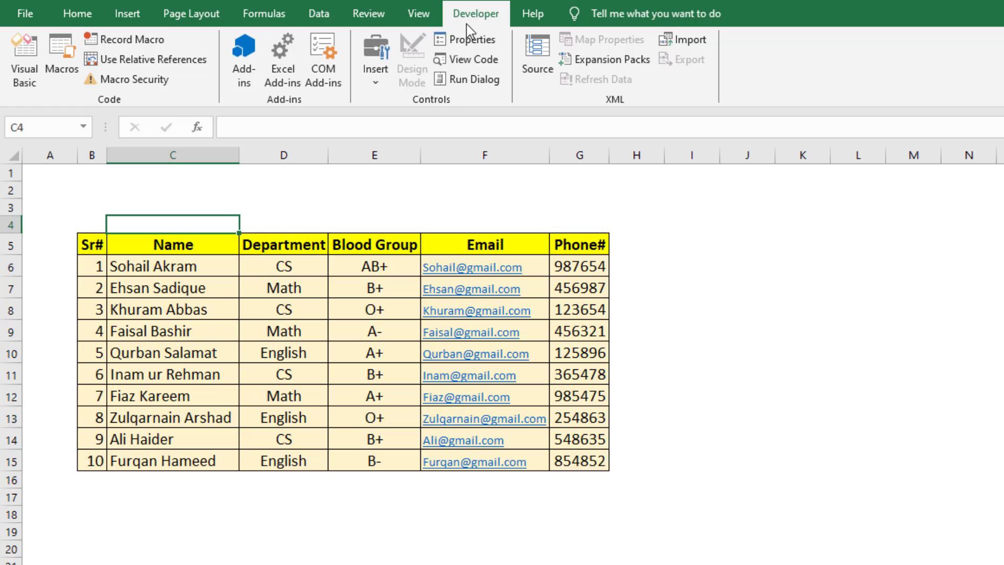
{"action": "left_click", "coordinate": [378, 80]}
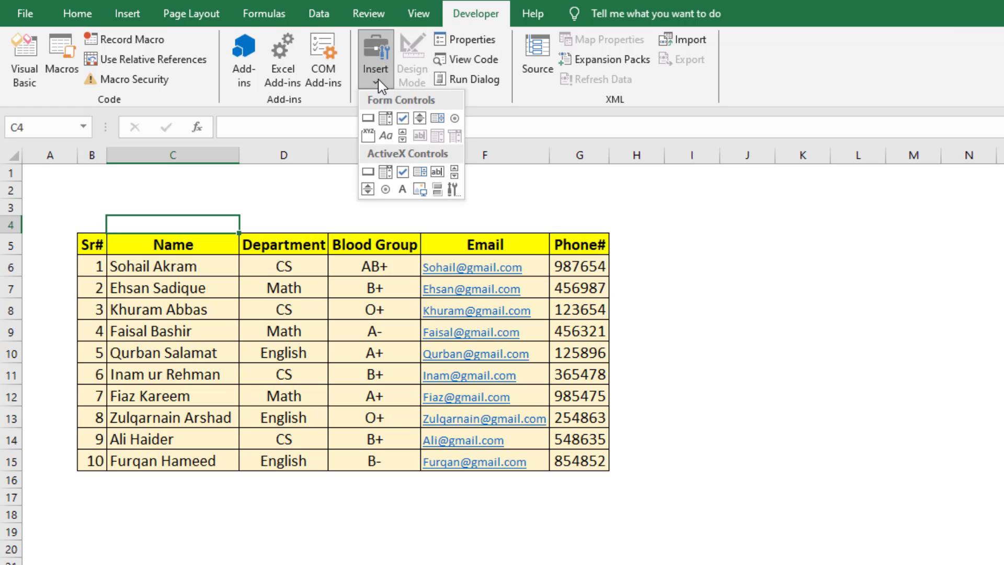
{"action": "left_click", "coordinate": [455, 120]}
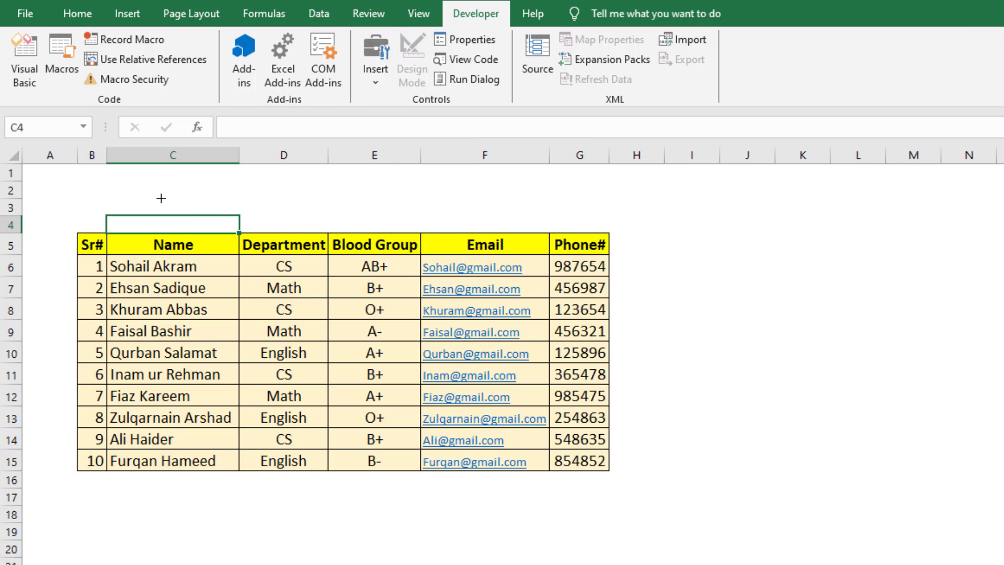
{"action": "left_click_drag", "start_coordinate": [142, 196], "coordinate": [237, 217]}
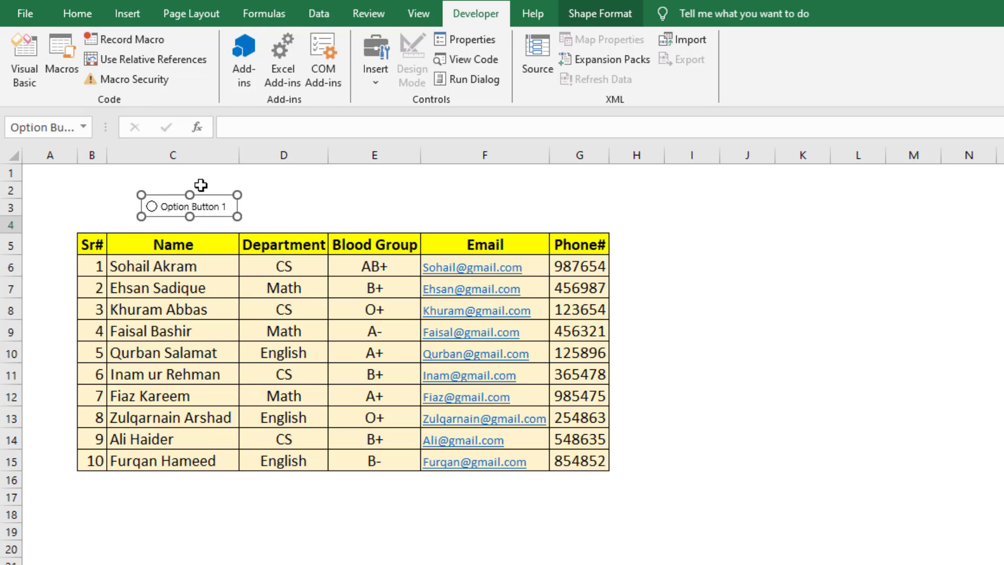
Give the option button a dark orange outline with a 2¼ pt weight.
{"action": "left_click", "coordinate": [601, 13]}
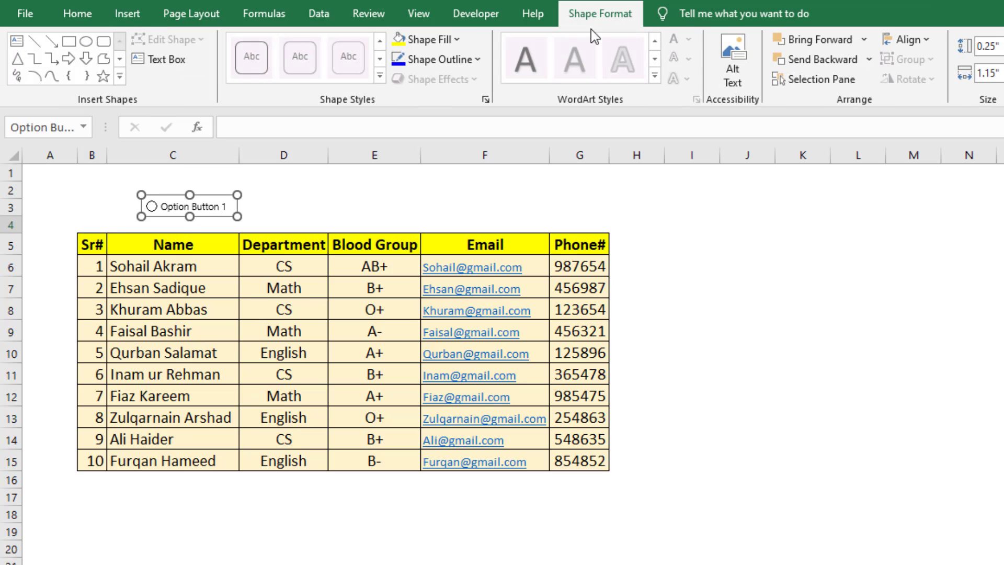
{"action": "left_click", "coordinate": [479, 59]}
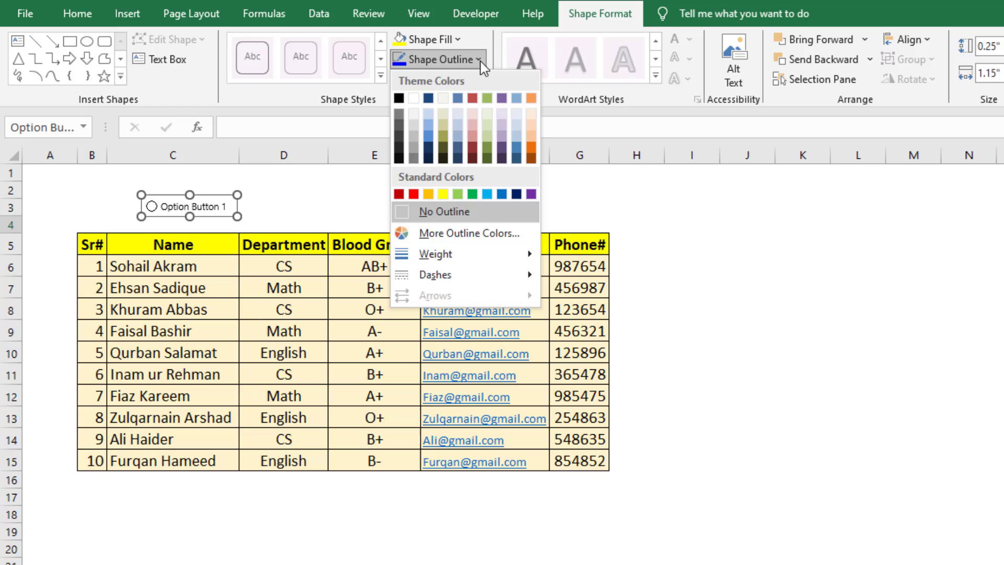
{"action": "left_click", "coordinate": [531, 154]}
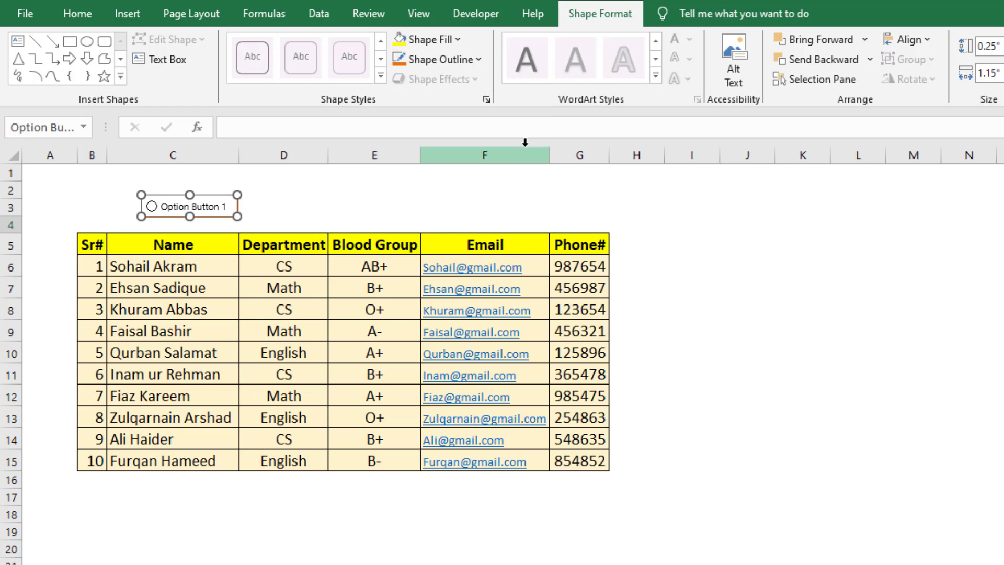
{"action": "left_click", "coordinate": [481, 59]}
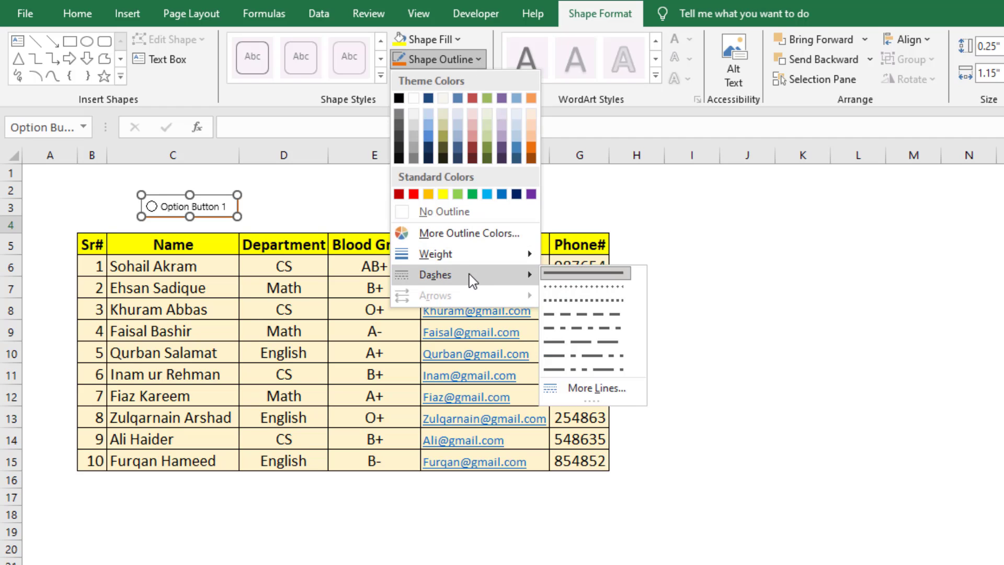
{"action": "mouse_move", "coordinate": [475, 258]}
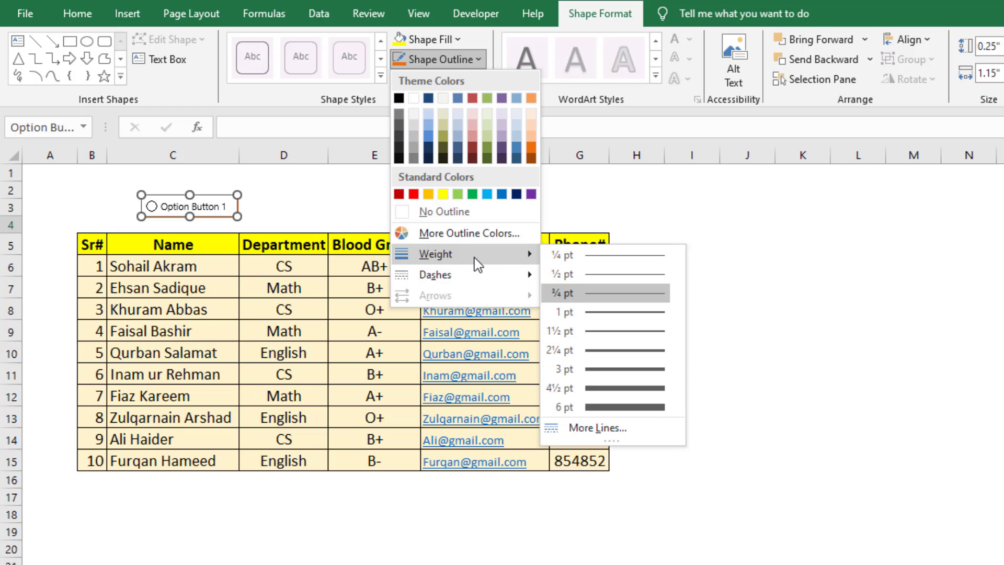
{"action": "left_click", "coordinate": [605, 350]}
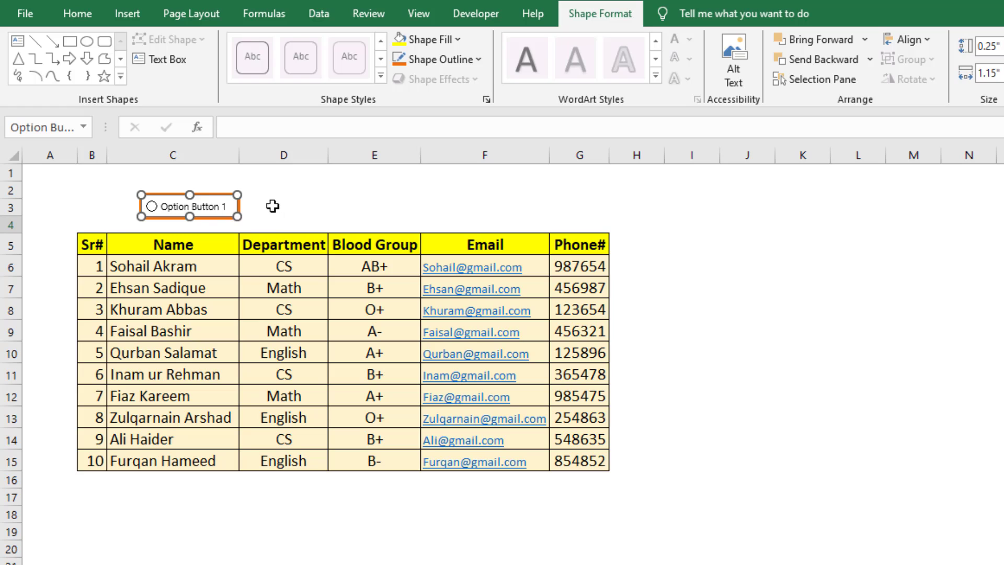
Replace the option button's default label with CS.
{"action": "left_click", "coordinate": [223, 208]}
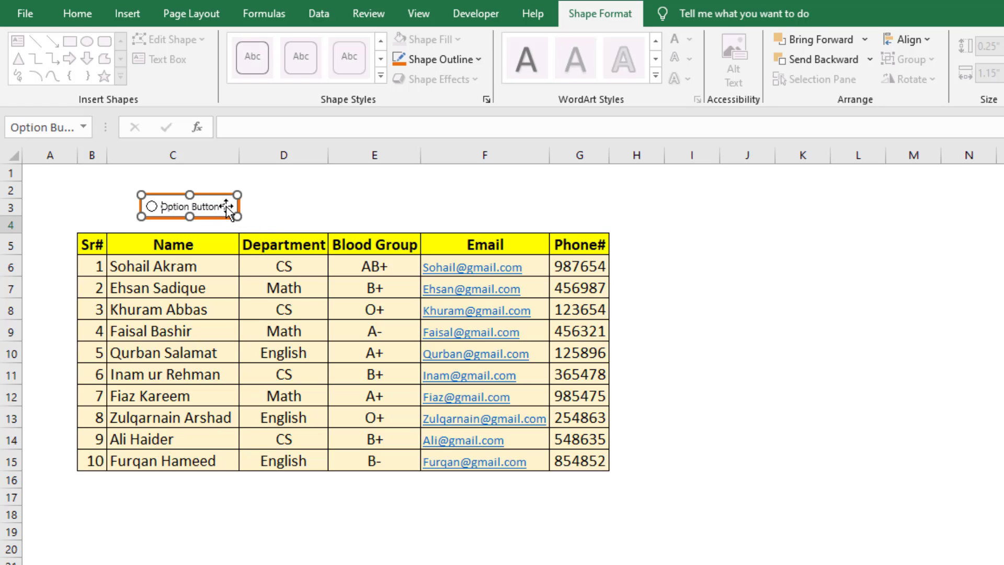
{"action": "key", "text": "BackSpace"}
{"action": "key", "text": "BackSpace"}
{"action": "key", "text": "BackSpace"}
{"action": "key", "text": "BackSpace"}
{"action": "key", "text": "BackSpace"}
{"action": "key", "text": "BackSpace"}
{"action": "key", "text": "BackSpace"}
{"action": "key", "text": "BackSpace"}
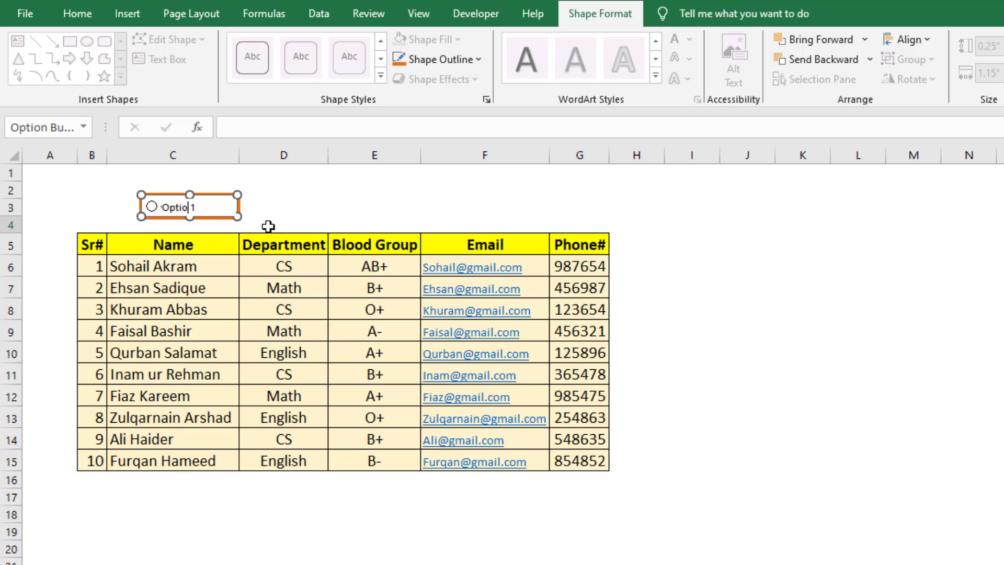
{"action": "key", "text": "BackSpace"}
{"action": "key", "text": "BackSpace"}
{"action": "key", "text": "BackSpace"}
{"action": "left_click", "coordinate": [309, 205]}
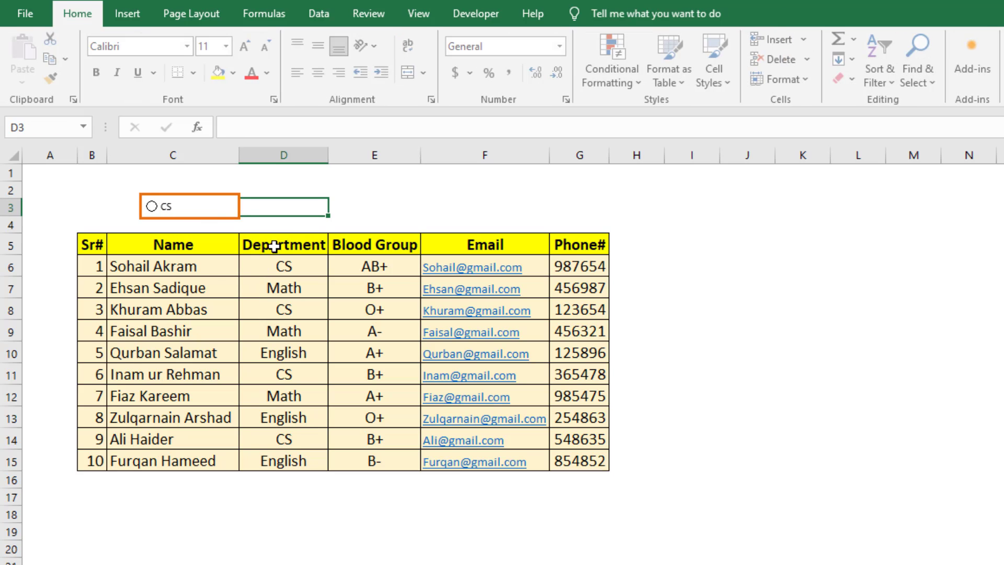
Link the CS option button to cell $A$1 and switch the button on.
{"action": "right_click", "coordinate": [210, 203]}
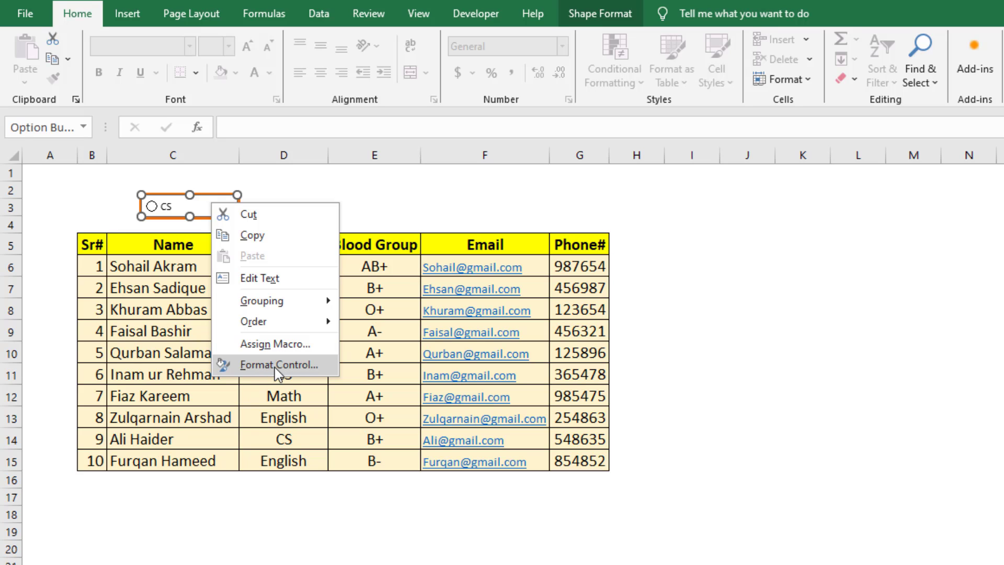
{"action": "left_click", "coordinate": [275, 365]}
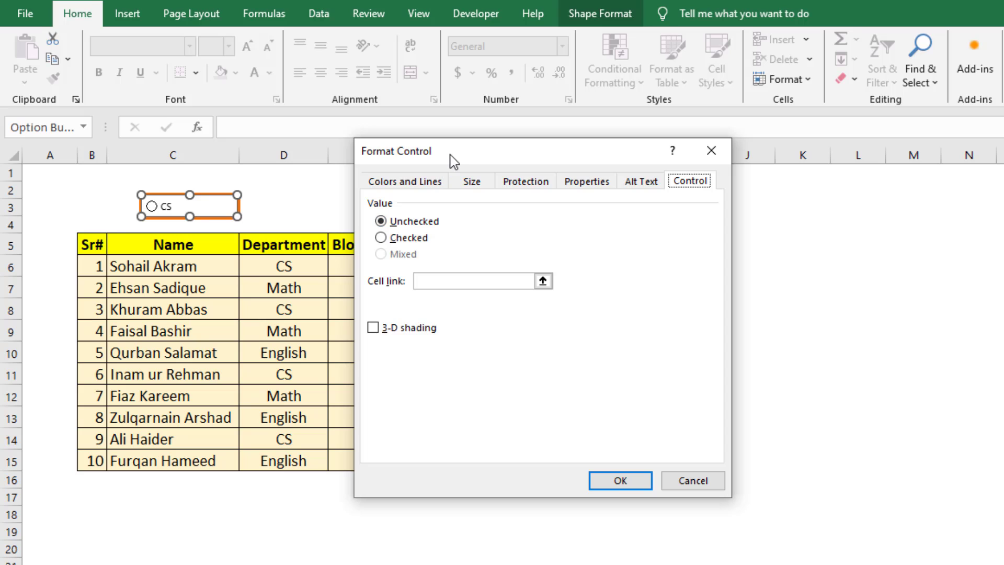
{"action": "left_click_drag", "start_coordinate": [451, 155], "coordinate": [351, 242]}
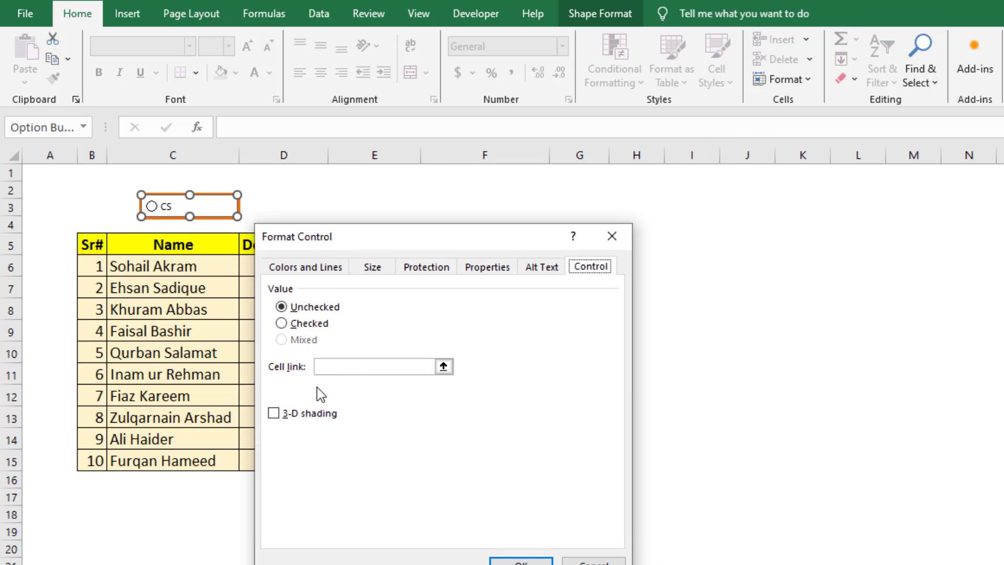
{"action": "left_click", "coordinate": [340, 371]}
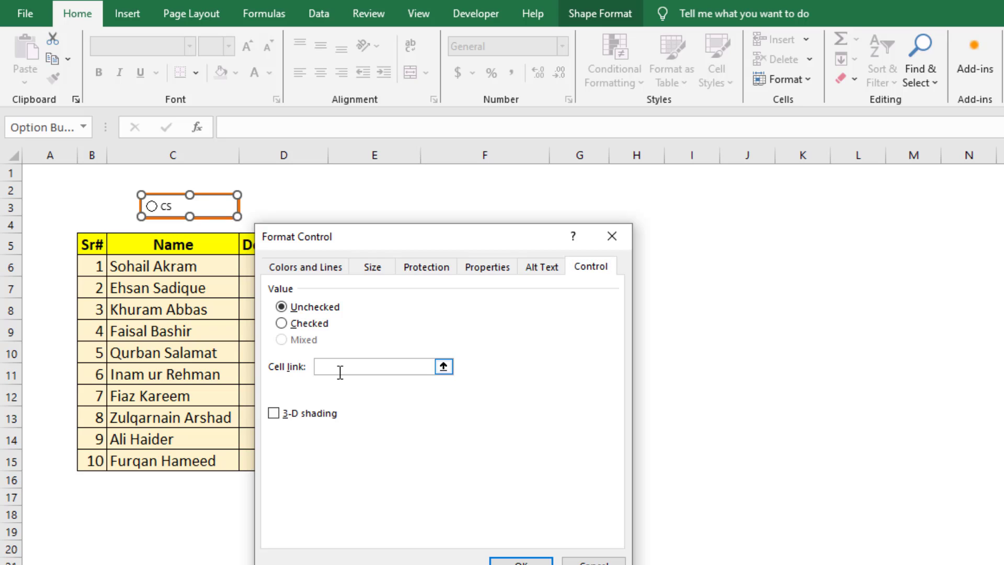
{"action": "left_click", "coordinate": [50, 178]}
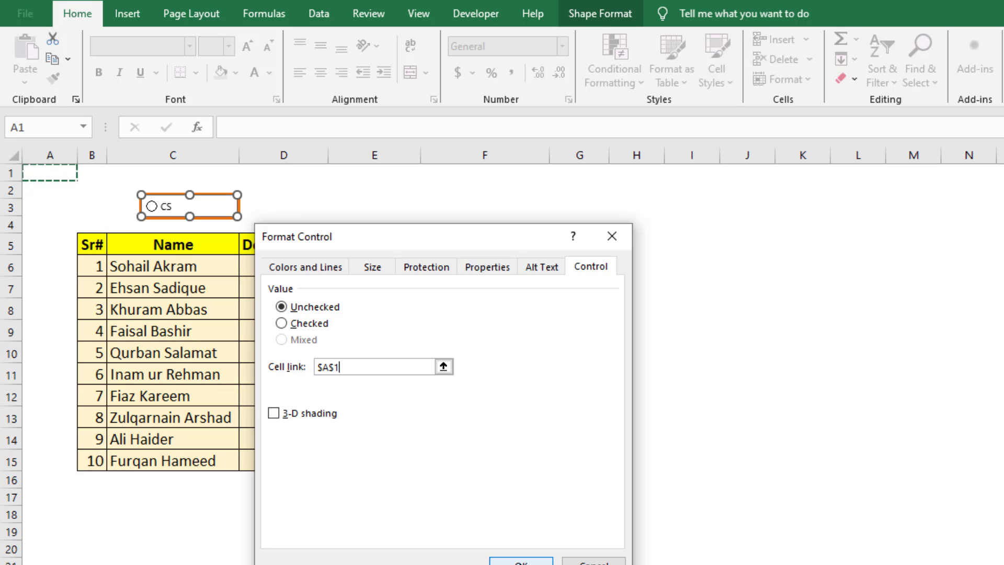
{"action": "left_click", "coordinate": [521, 561]}
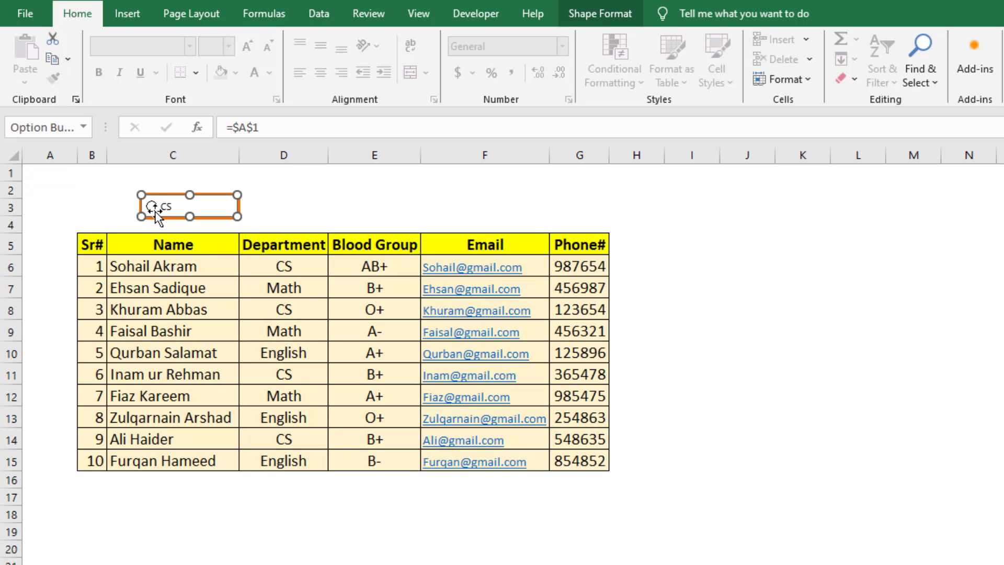
{"action": "left_click", "coordinate": [296, 201]}
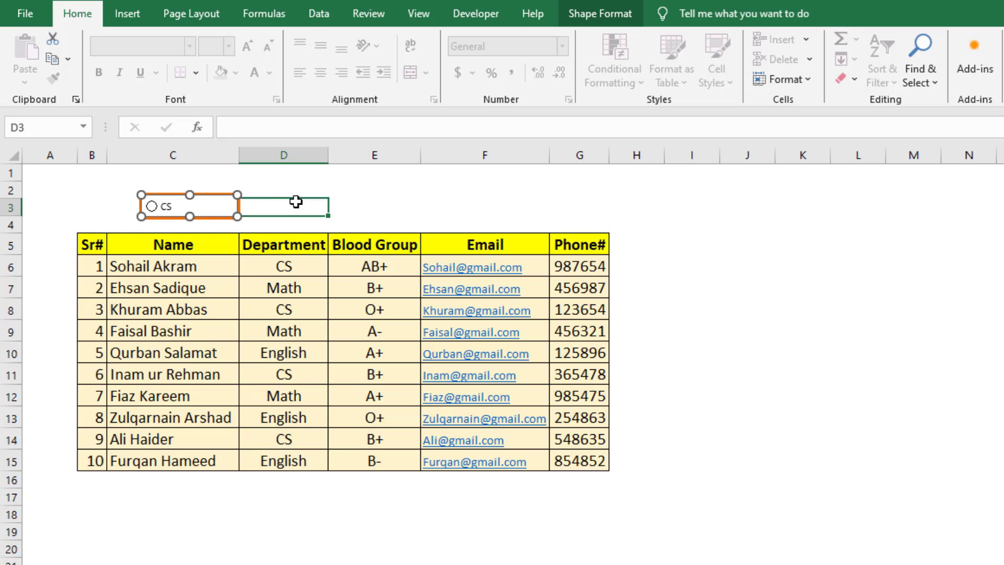
{"action": "left_click", "coordinate": [152, 206]}
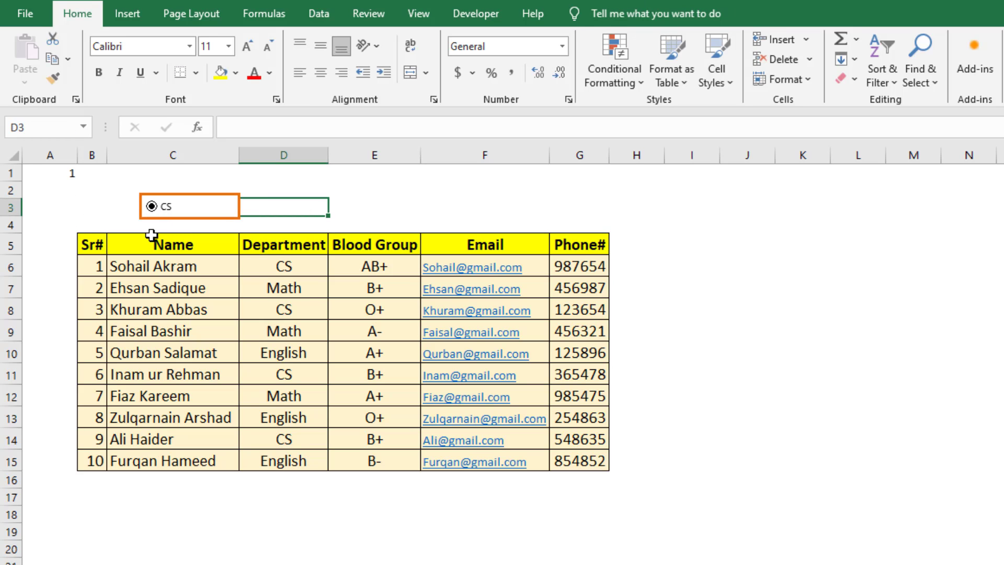
Copy the CS option button and place the duplicate beside it in row 3, above the Department column.
{"action": "left_click", "coordinate": [226, 205], "text": "ctrl"}
{"action": "right_click", "coordinate": [227, 205]}
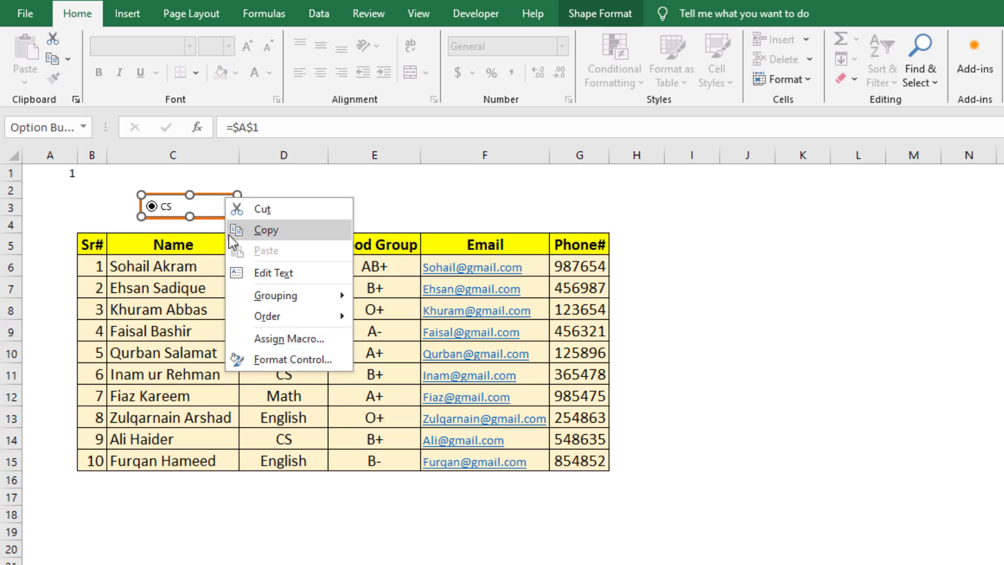
{"action": "left_click", "coordinate": [261, 234]}
{"action": "right_click", "coordinate": [294, 204]}
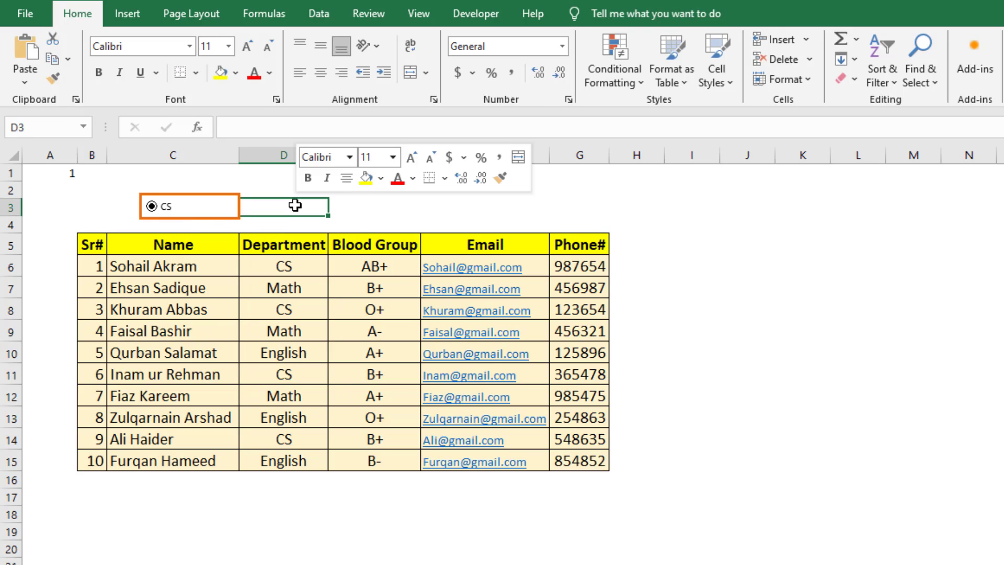
{"action": "left_click", "coordinate": [337, 313]}
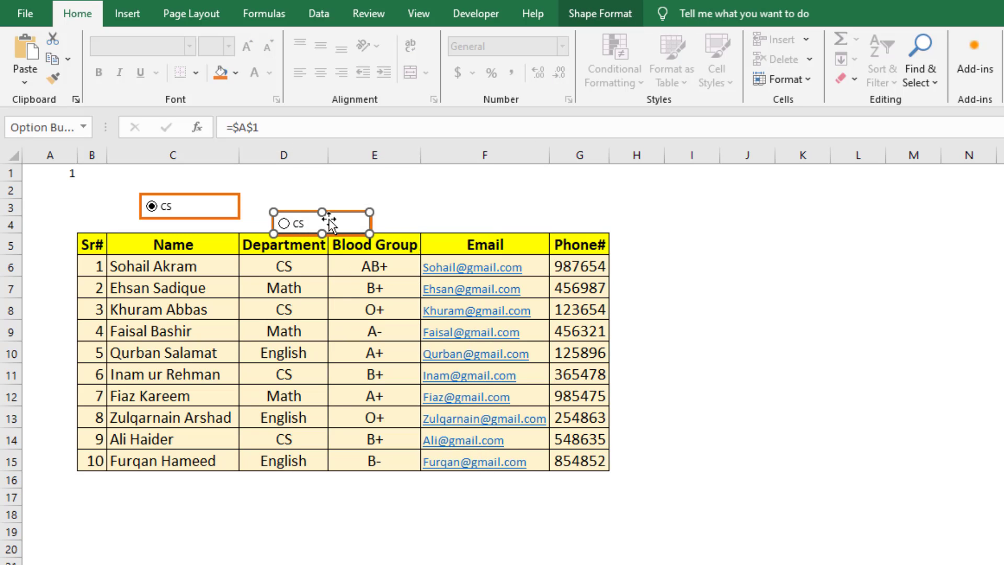
{"action": "left_click_drag", "start_coordinate": [330, 222], "coordinate": [333, 199]}
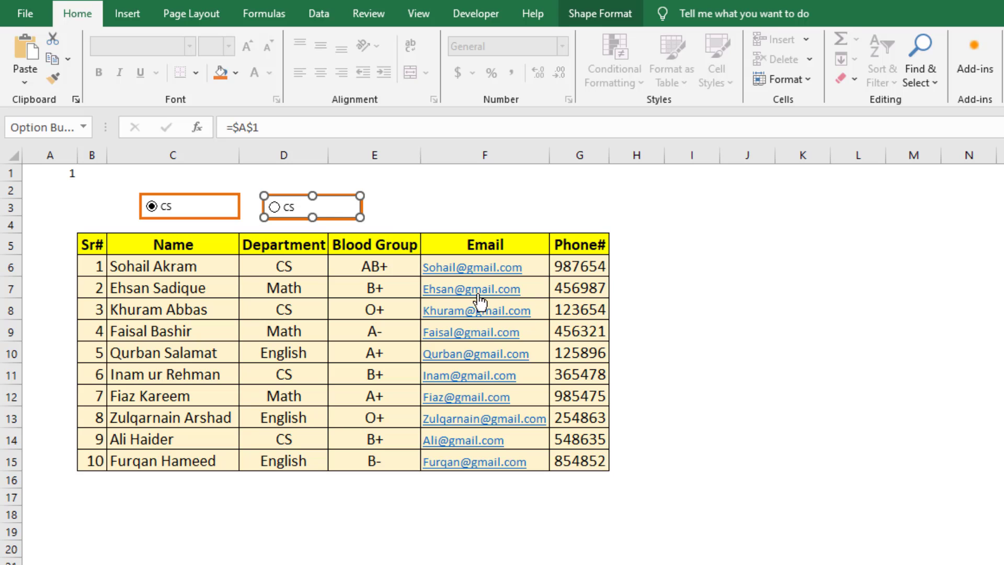
Paste another copy of the option button and align it in row 3, starting above the Blood Group column.
{"action": "left_click", "coordinate": [418, 206]}
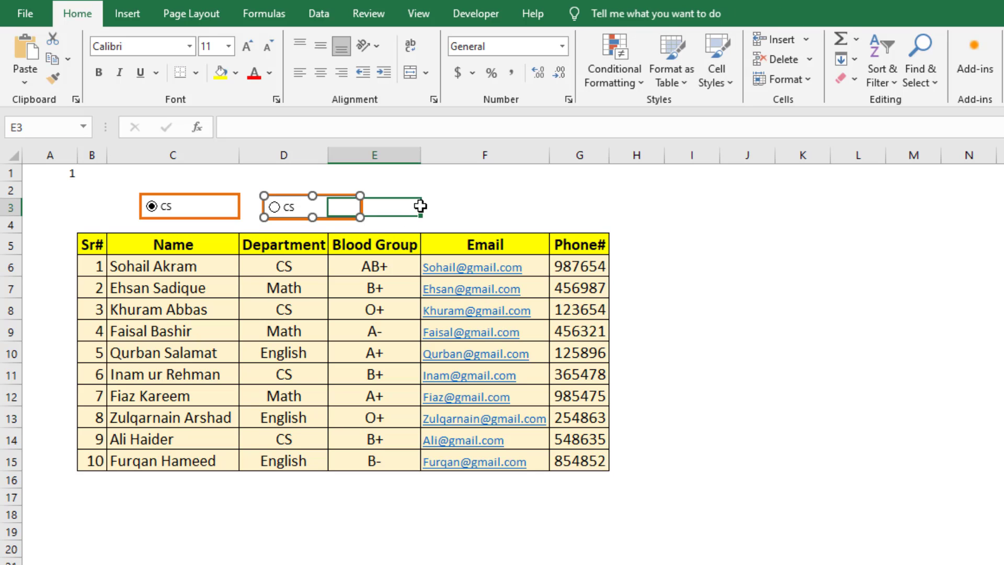
{"action": "right_click", "coordinate": [434, 206]}
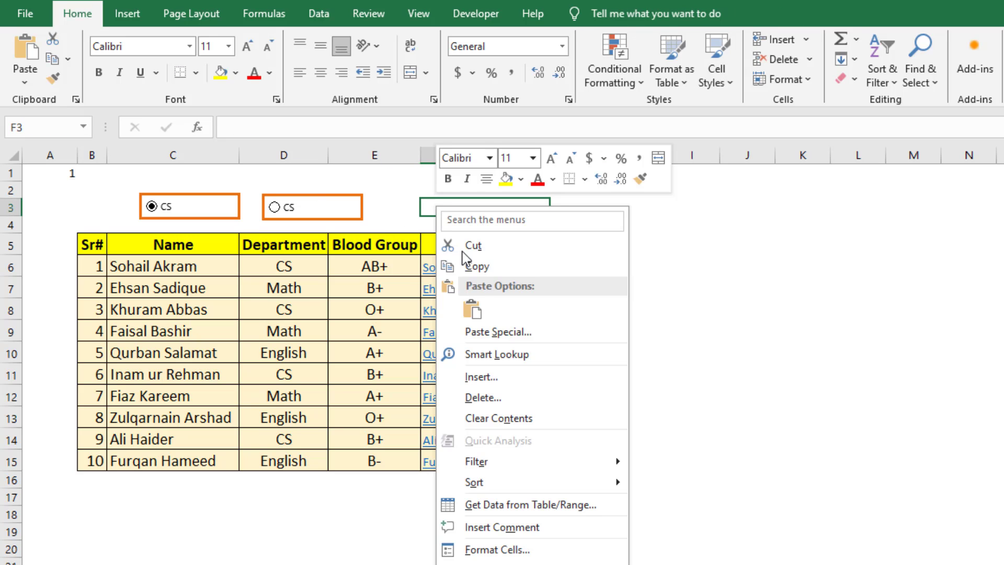
{"action": "left_click", "coordinate": [471, 311]}
{"action": "left_click_drag", "start_coordinate": [463, 202], "coordinate": [421, 195]}
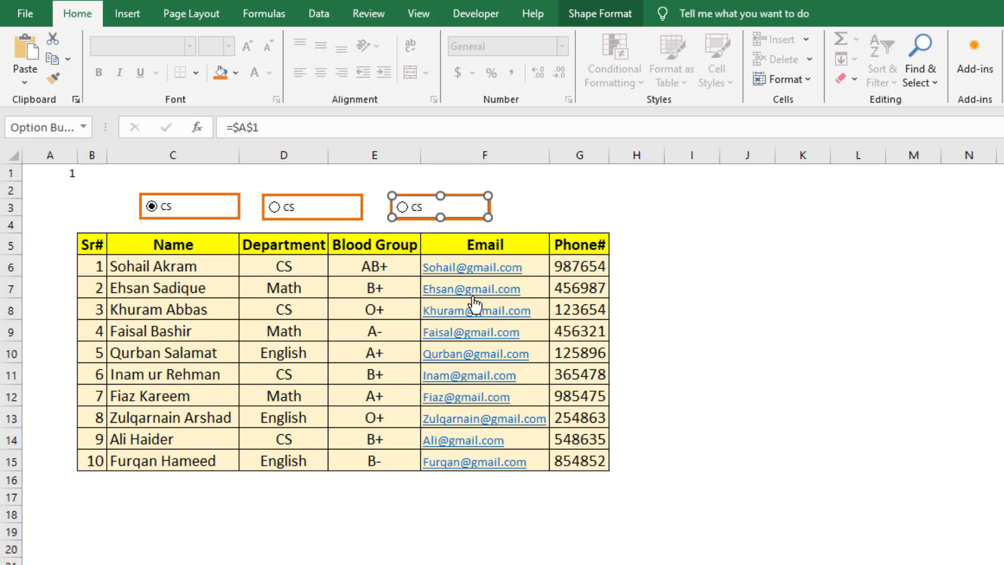
{"action": "left_click", "coordinate": [677, 390]}
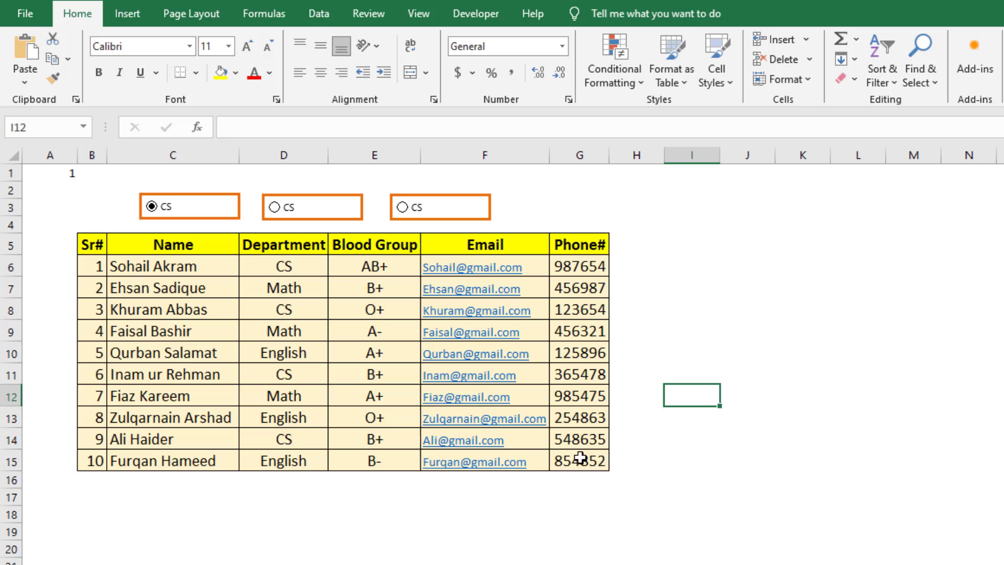
Relabel the middle option button as Math.
{"action": "left_click", "coordinate": [313, 214]}
{"action": "right_click", "coordinate": [308, 202]}
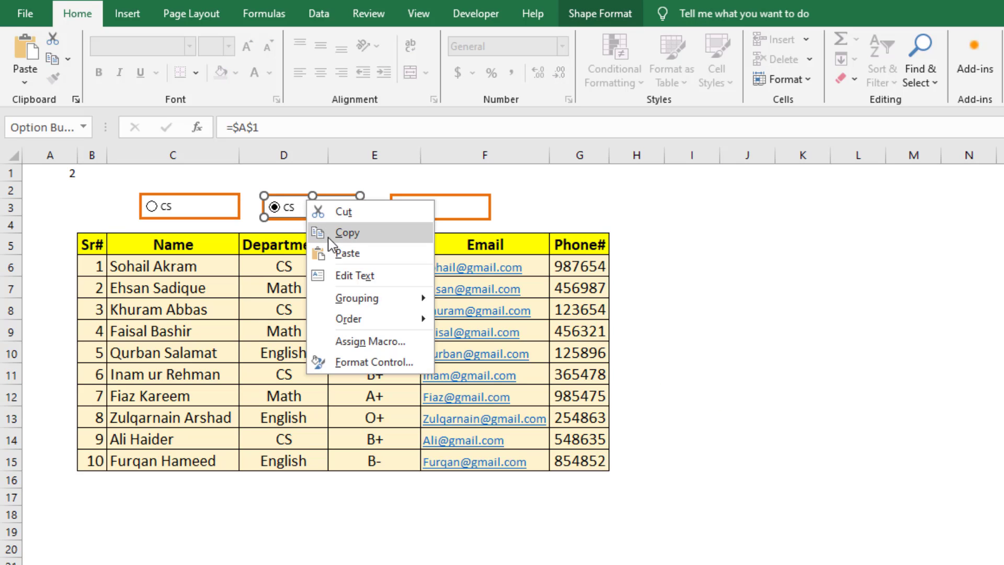
{"action": "left_click", "coordinate": [345, 276]}
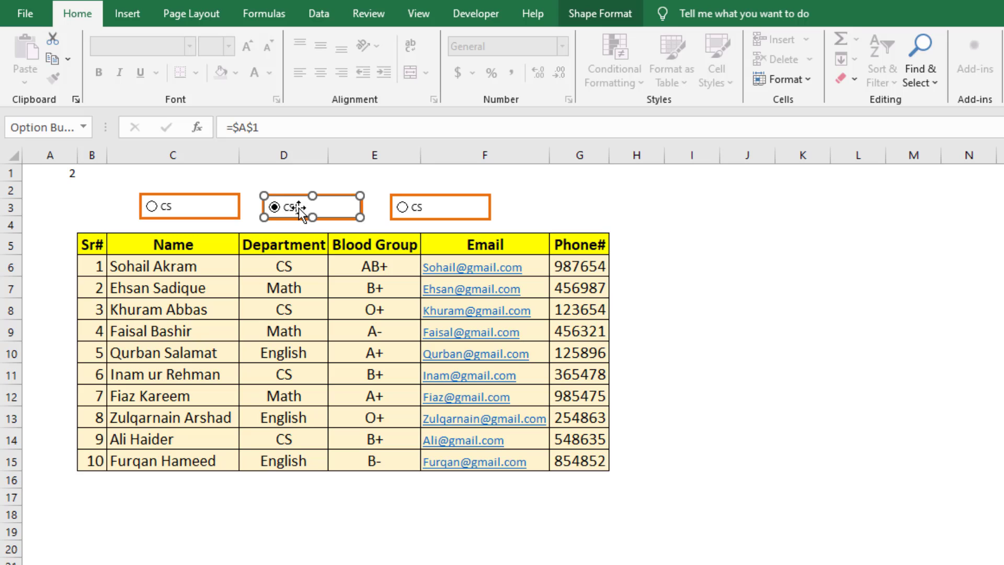
{"action": "key", "text": "BackSpace"}
{"action": "key", "text": "BackSpace"}
{"action": "type", "text": "Math"}
Relabel the third option button, the one above the Blood Group and Email columns, as English.
{"action": "left_click", "coordinate": [439, 207]}
{"action": "right_click", "coordinate": [439, 207]}
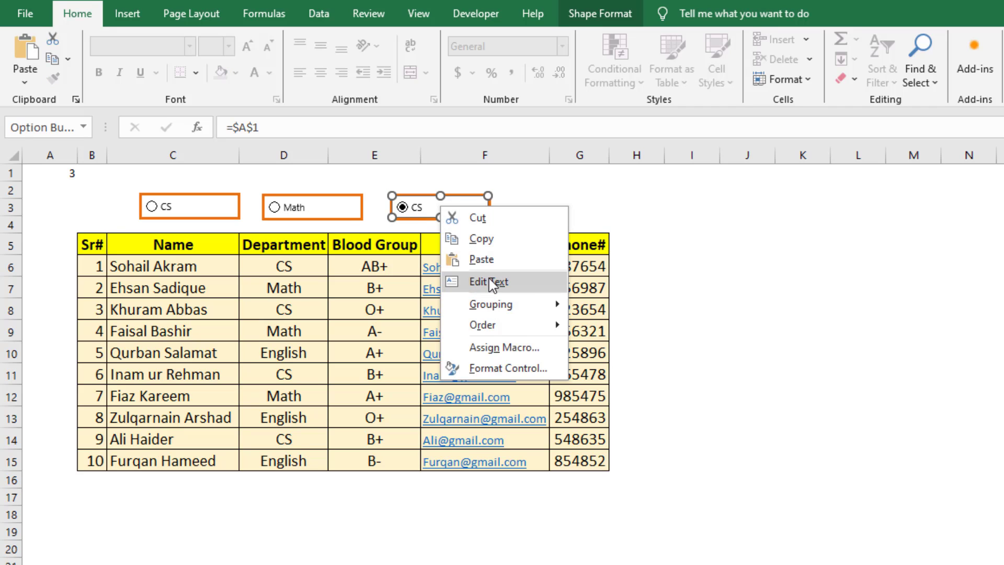
{"action": "left_click", "coordinate": [486, 307]}
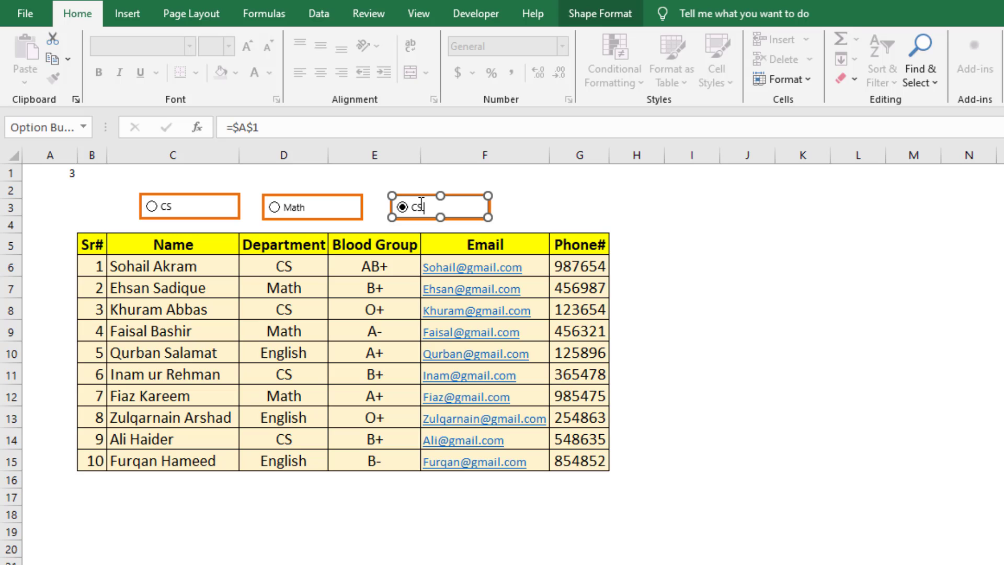
{"action": "key", "text": "BackSpace"}
{"action": "left_click", "coordinate": [519, 207]}
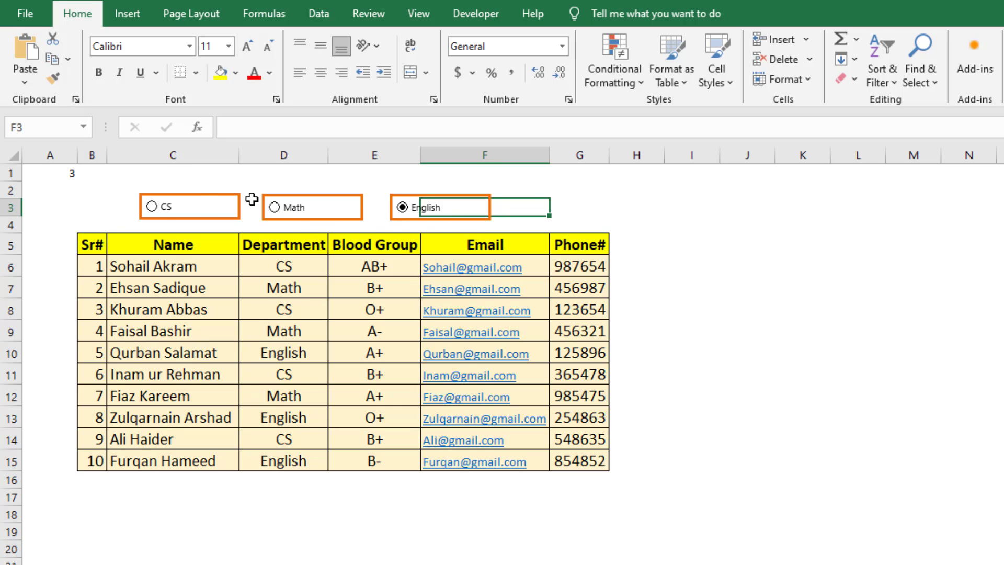
Select the CS, Math and English option buttons in turn to check linked cell A1, finishing on CS.
{"action": "left_click", "coordinate": [155, 212]}
{"action": "left_click", "coordinate": [273, 214]}
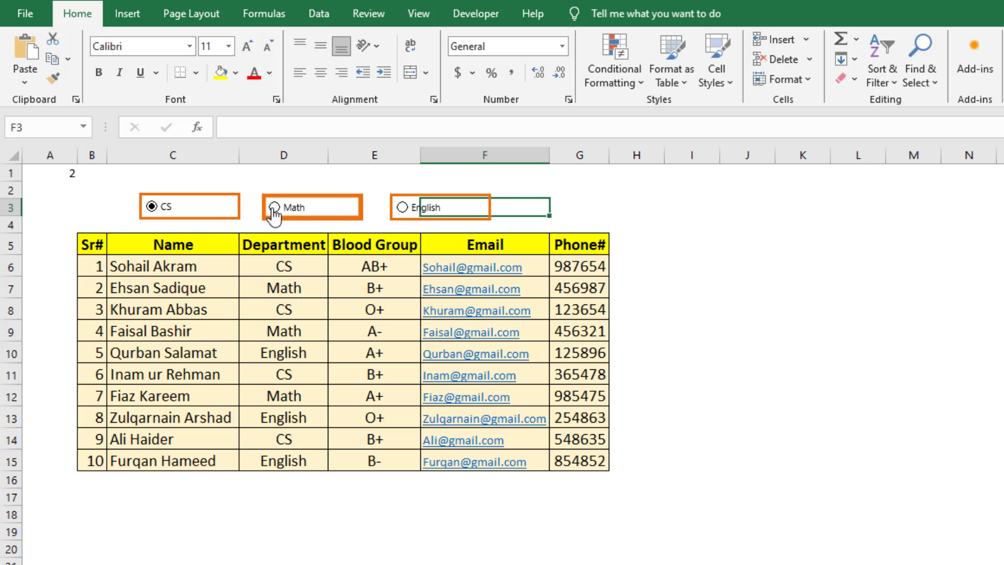
{"action": "left_click", "coordinate": [403, 210]}
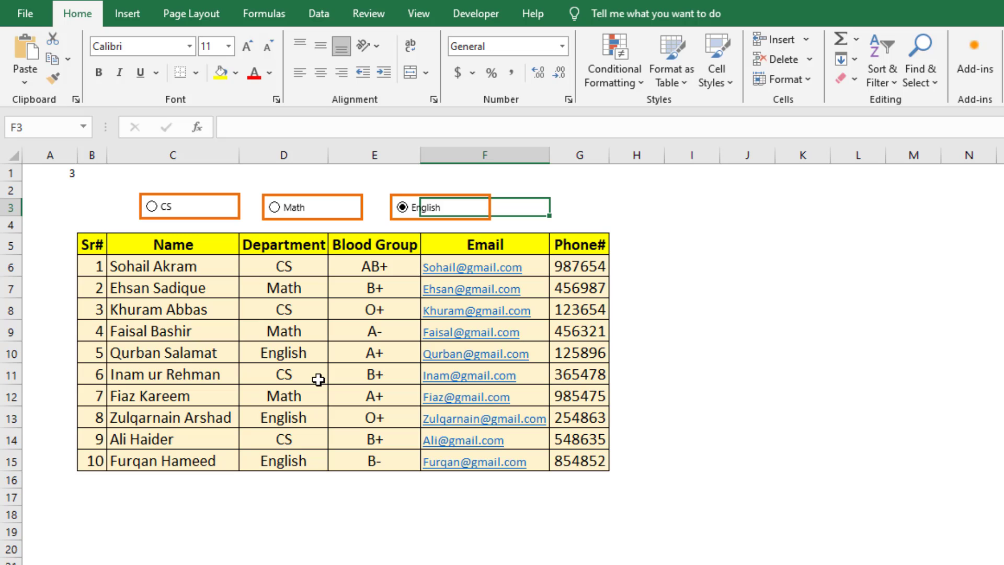
{"action": "left_click", "coordinate": [151, 207]}
Enter the formula =CHOOSE(A1,"CS","Math","English") in cell C1.
{"action": "left_click", "coordinate": [163, 180]}
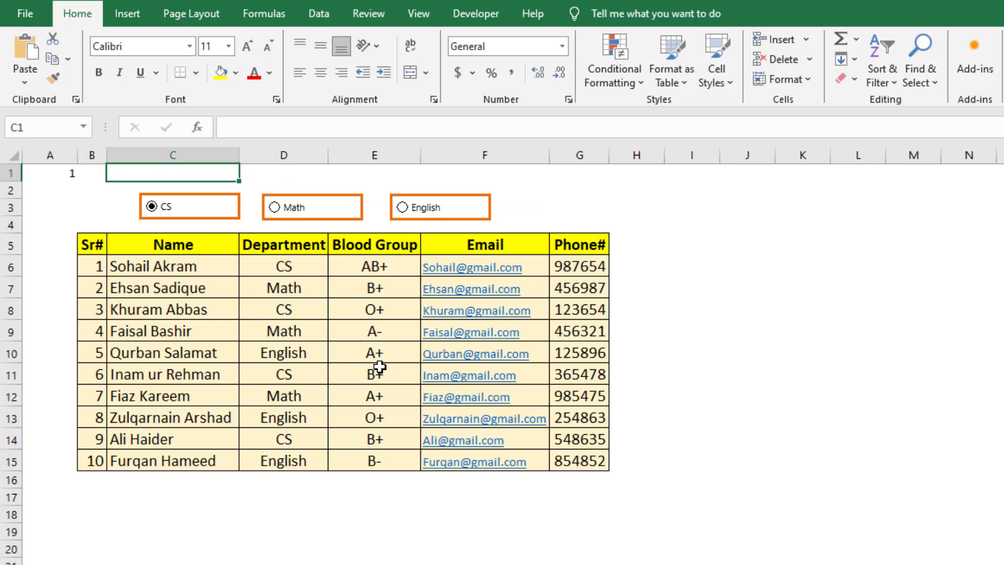
{"action": "type", "text": "=cho"}
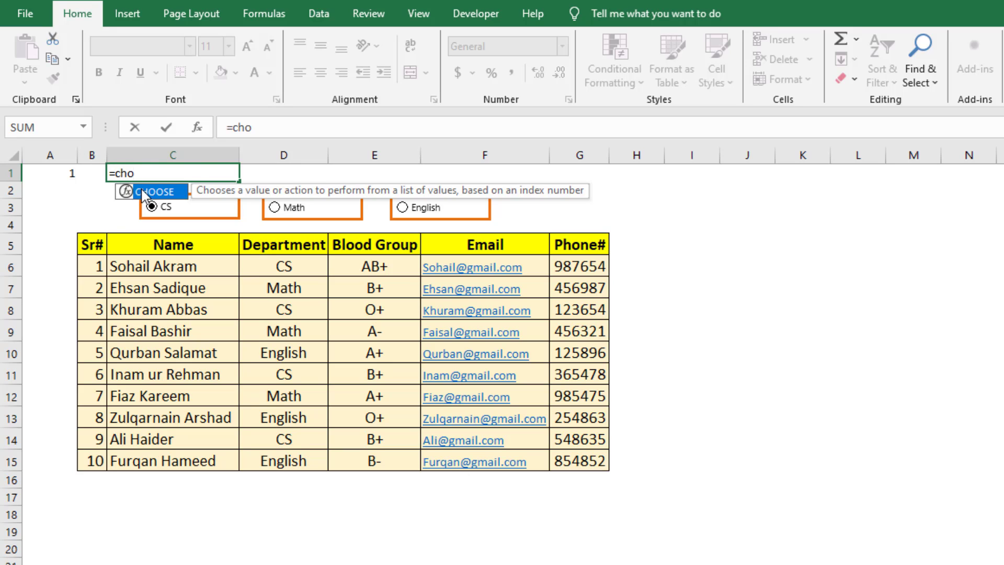
{"action": "double_click", "coordinate": [141, 192]}
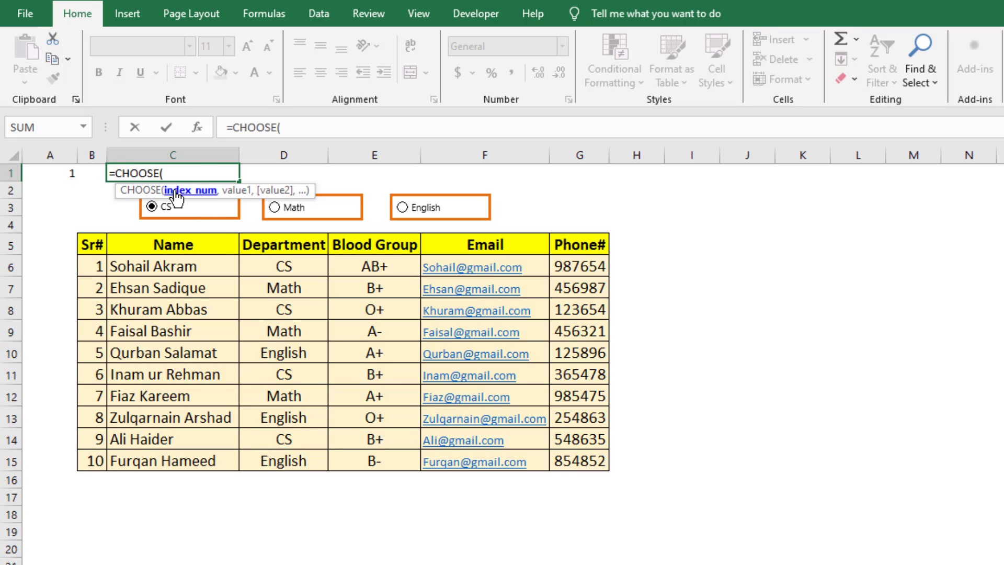
{"action": "left_click", "coordinate": [69, 176]}
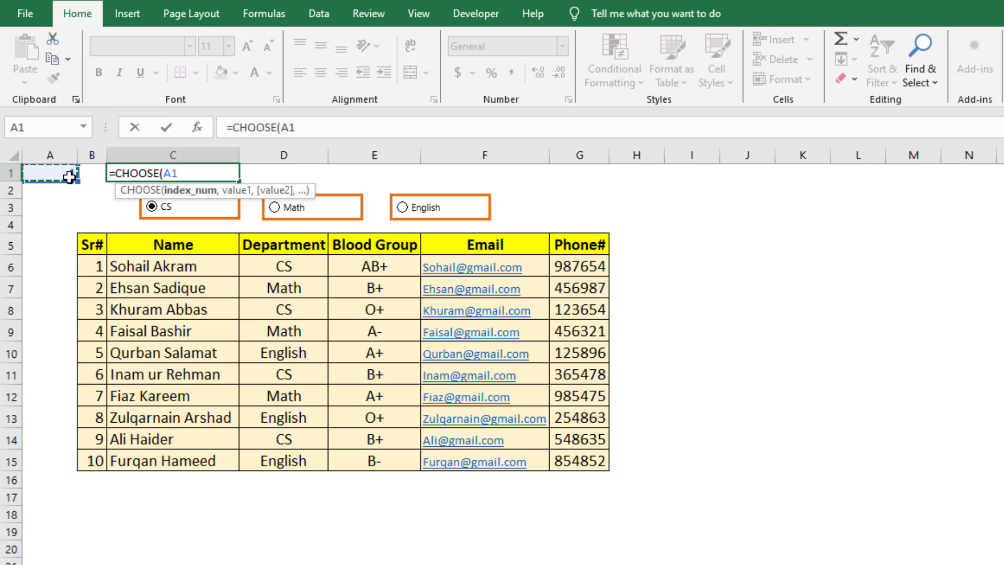
{"action": "type", "text": ","}
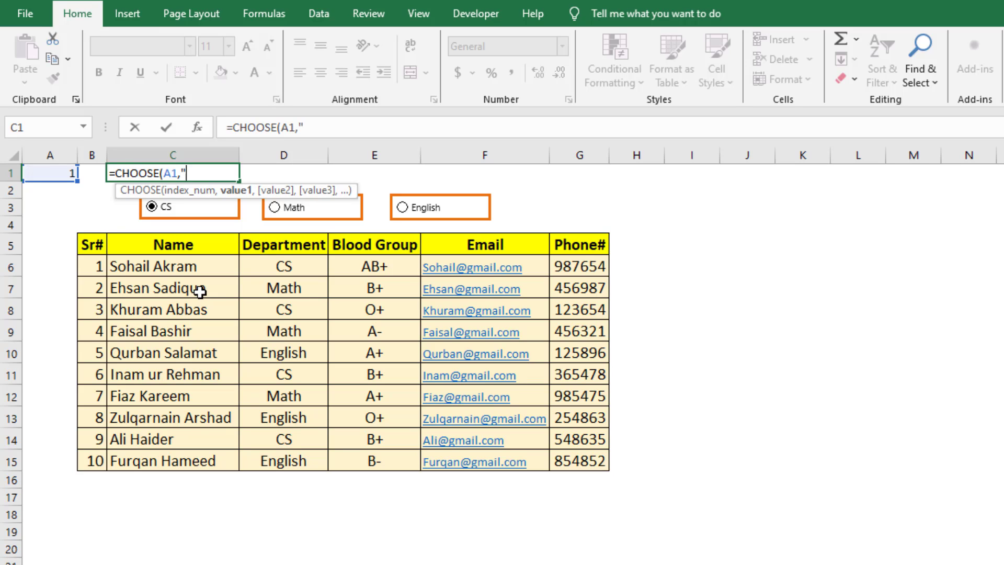
{"action": "type", "text": "CS\","}
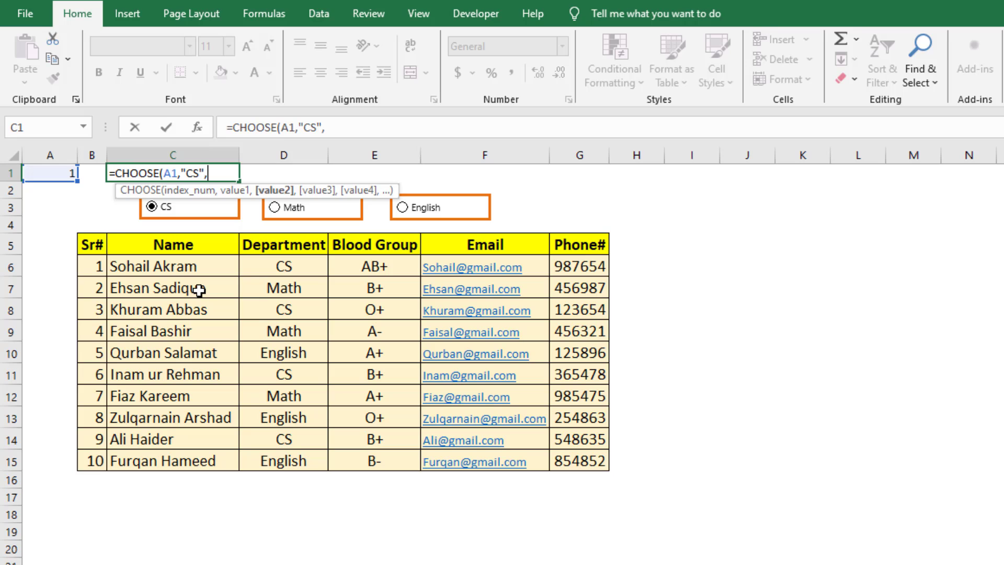
{"action": "type", "text": "\"Math\""}
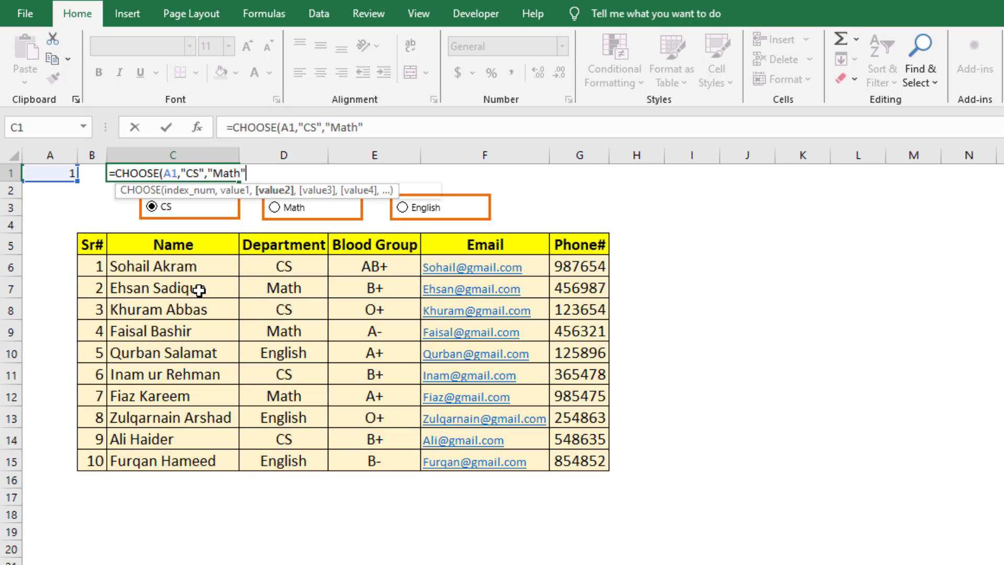
{"action": "type", "text": ","}
{"action": "type", "text": "\"Eng"}
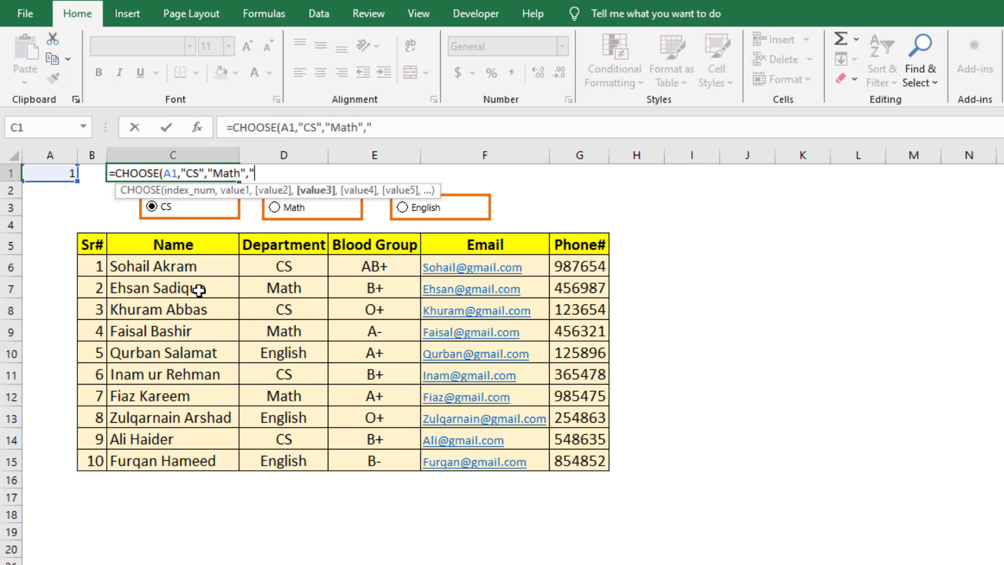
{"action": "type", "text": "lish\")"}
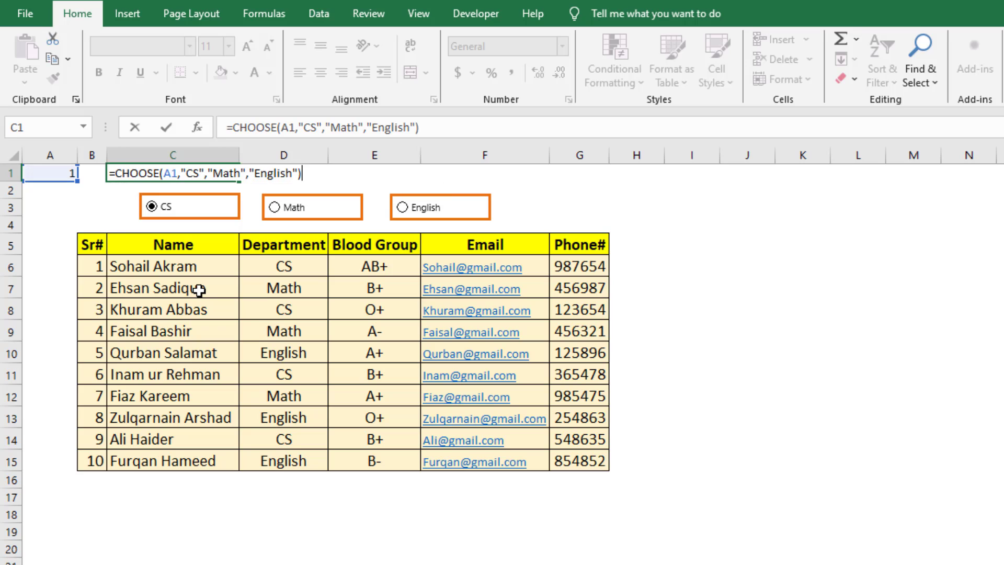
{"action": "key", "text": "Return"}
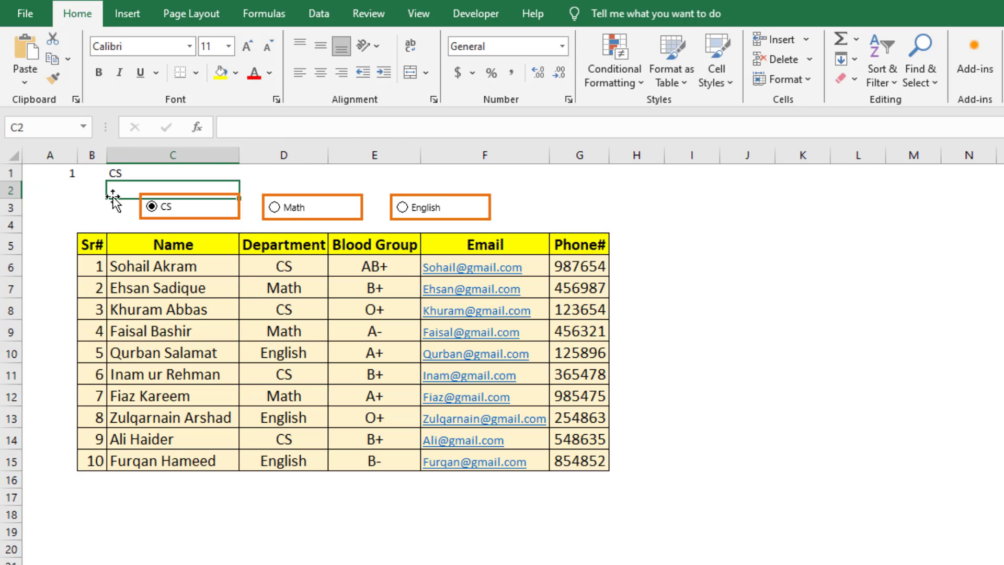
Select the Math and English option buttons in turn to check the department name returned in C1.
{"action": "left_click", "coordinate": [274, 207]}
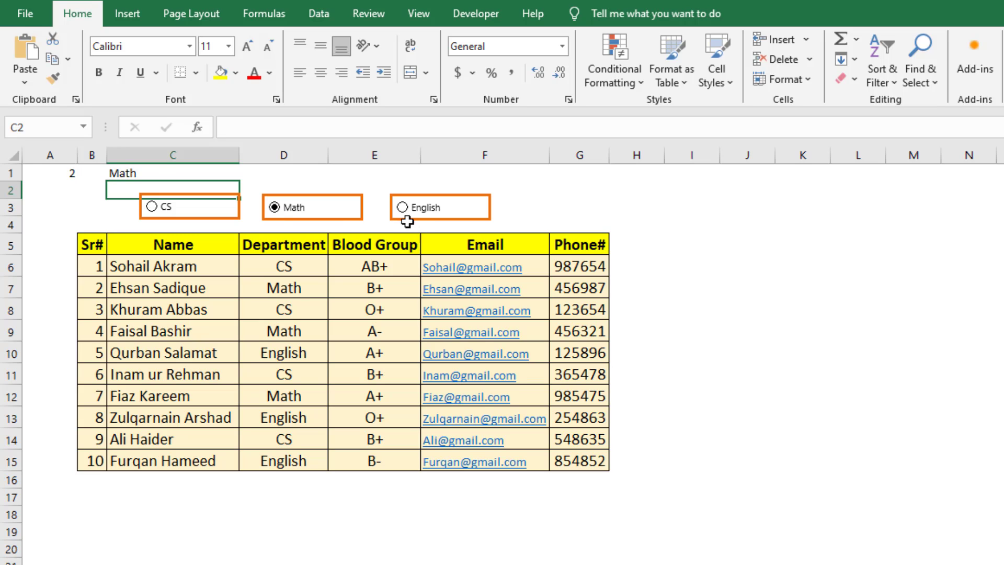
{"action": "left_click", "coordinate": [401, 207]}
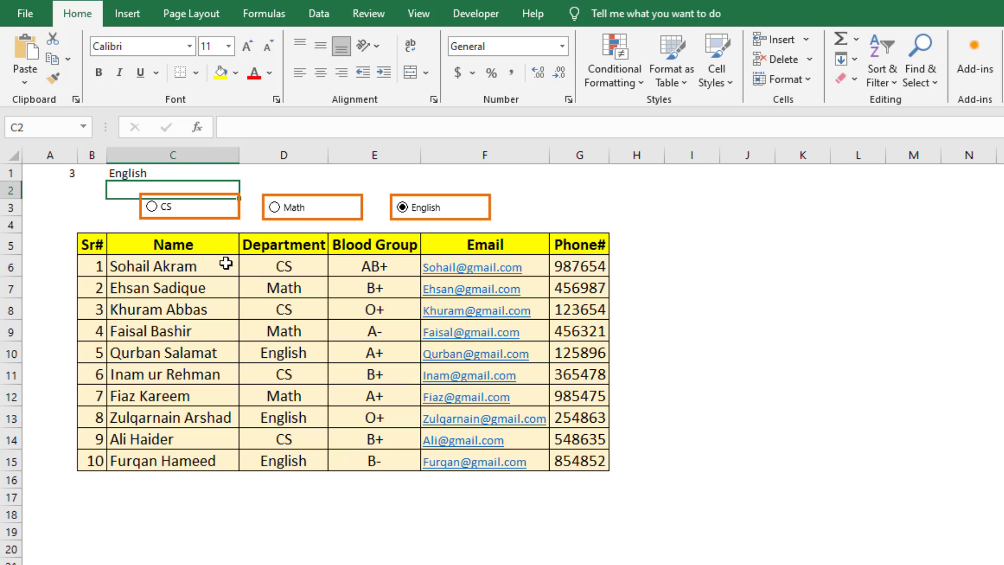
{"action": "left_click", "coordinate": [111, 224]}
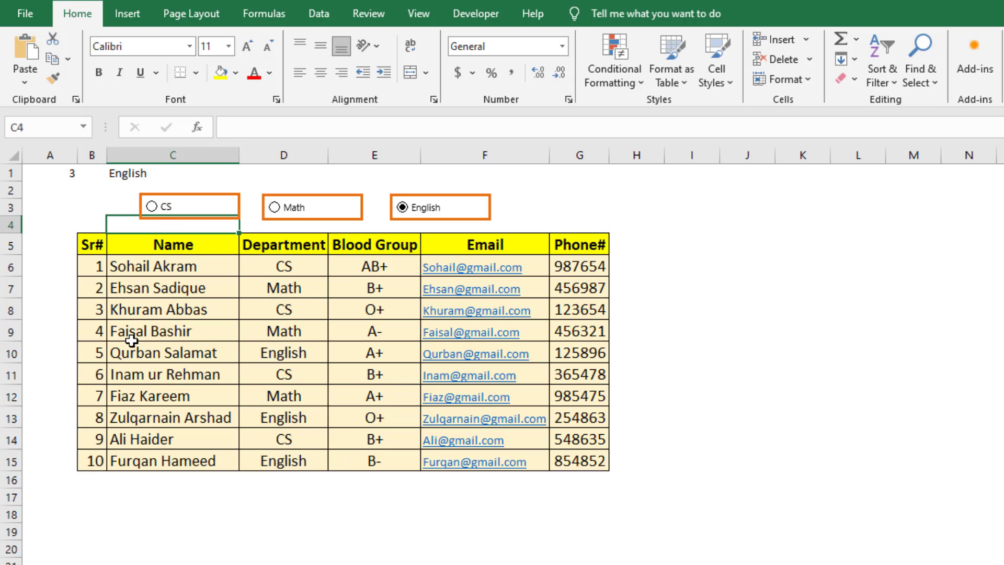
Start a new conditional formatting rule for the table data B6:G15 that uses a formula to determine which cells to format.
{"action": "left_click", "coordinate": [92, 267]}
{"action": "left_click_drag", "start_coordinate": [92, 268], "coordinate": [560, 463]}
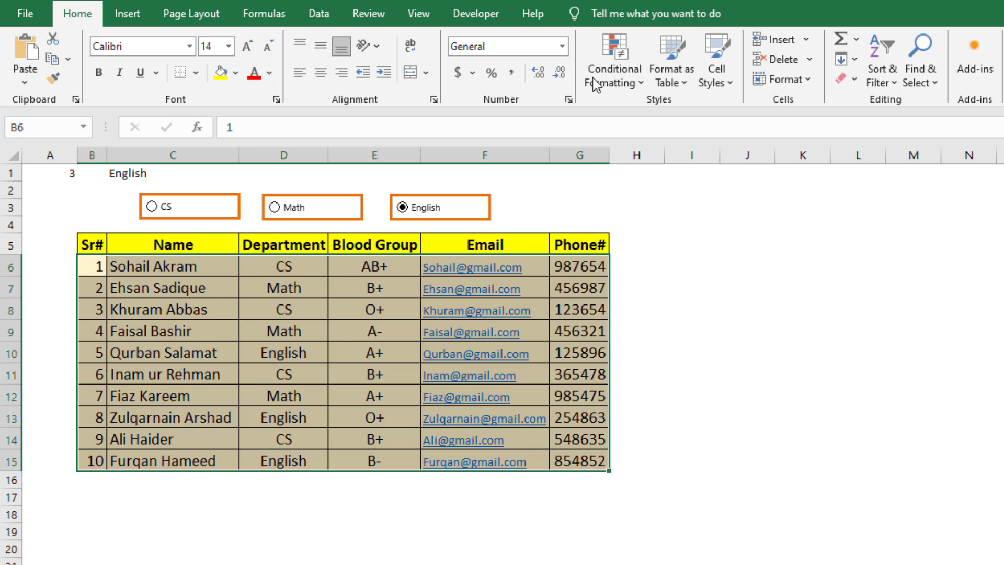
{"action": "left_click", "coordinate": [613, 83]}
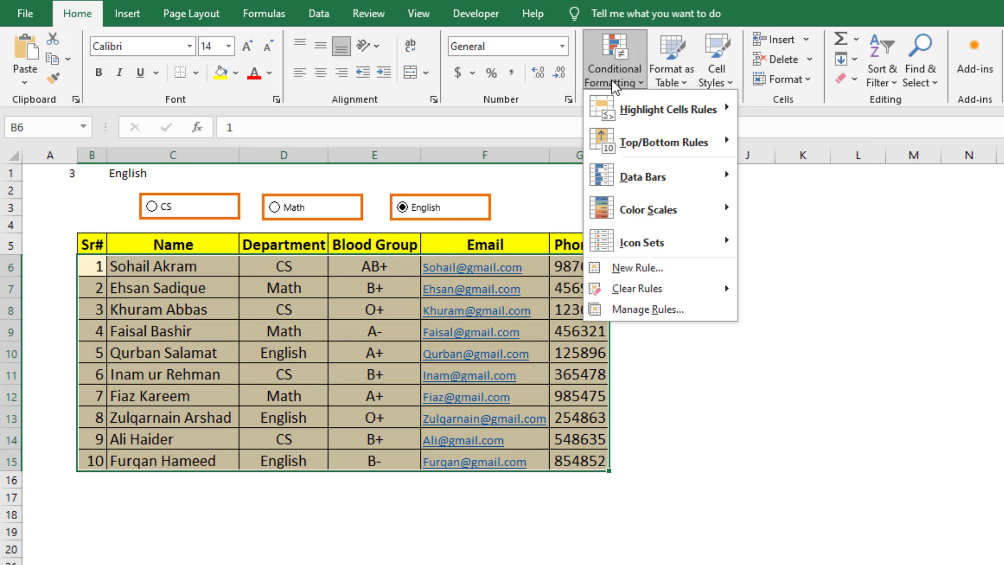
{"action": "left_click", "coordinate": [619, 276]}
{"action": "left_click_drag", "start_coordinate": [446, 267], "coordinate": [492, 204]}
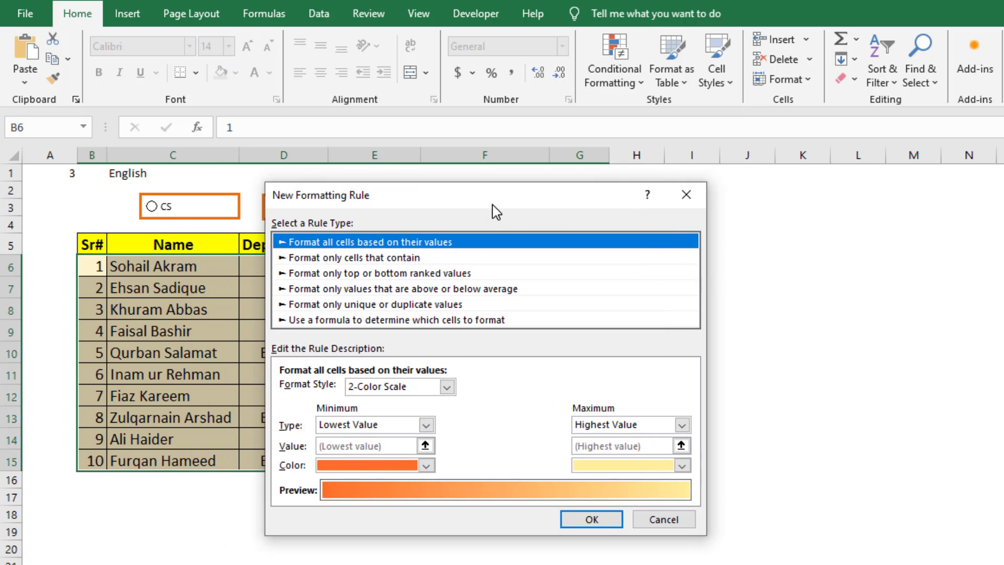
{"action": "left_click_drag", "start_coordinate": [407, 198], "coordinate": [456, 183]}
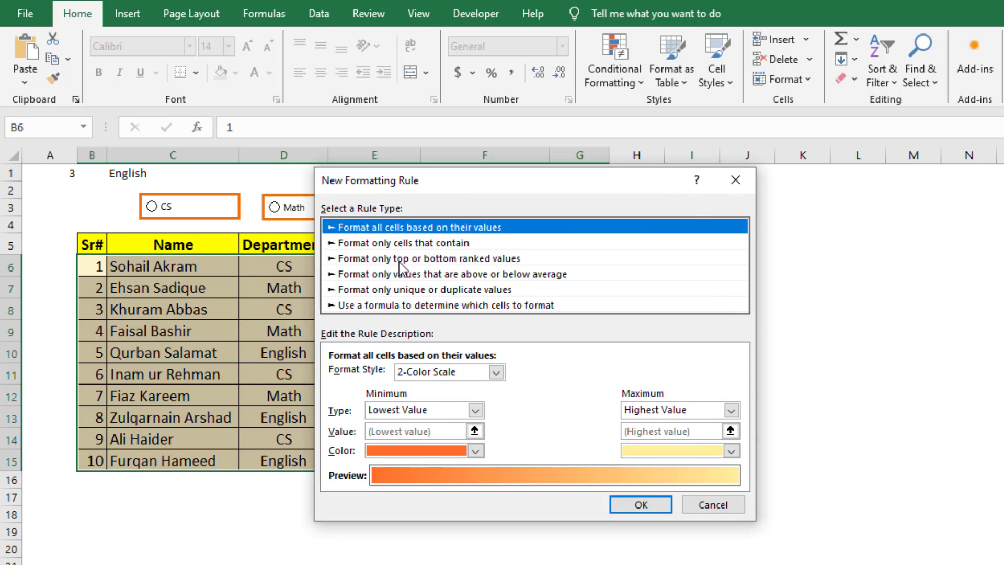
{"action": "left_click", "coordinate": [384, 305]}
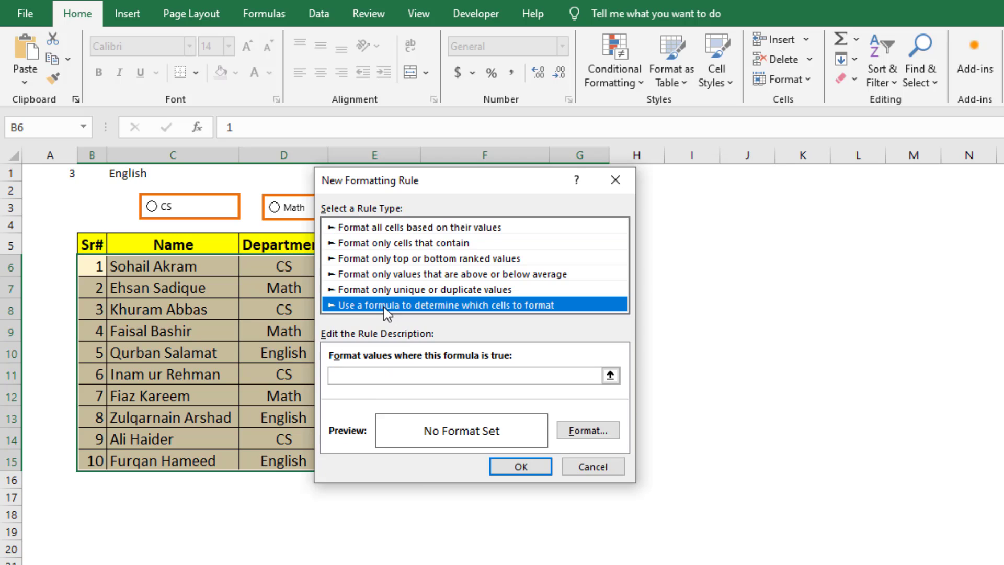
Set the rule's formula to =$C$1=$D6, comparing the chosen department with the row's Department cell.
{"action": "left_click", "coordinate": [372, 381]}
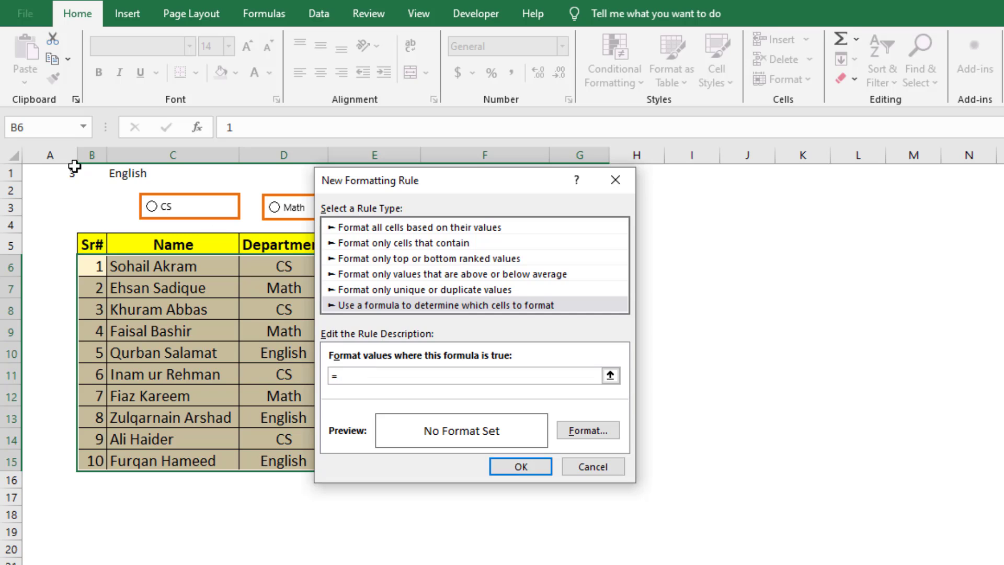
{"action": "left_click", "coordinate": [122, 174]}
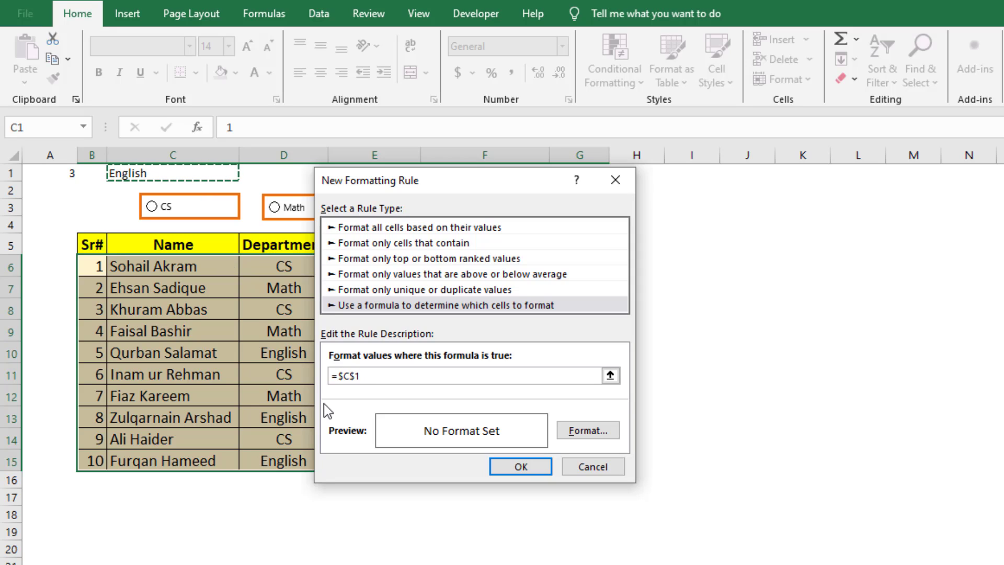
{"action": "type", "text": "="}
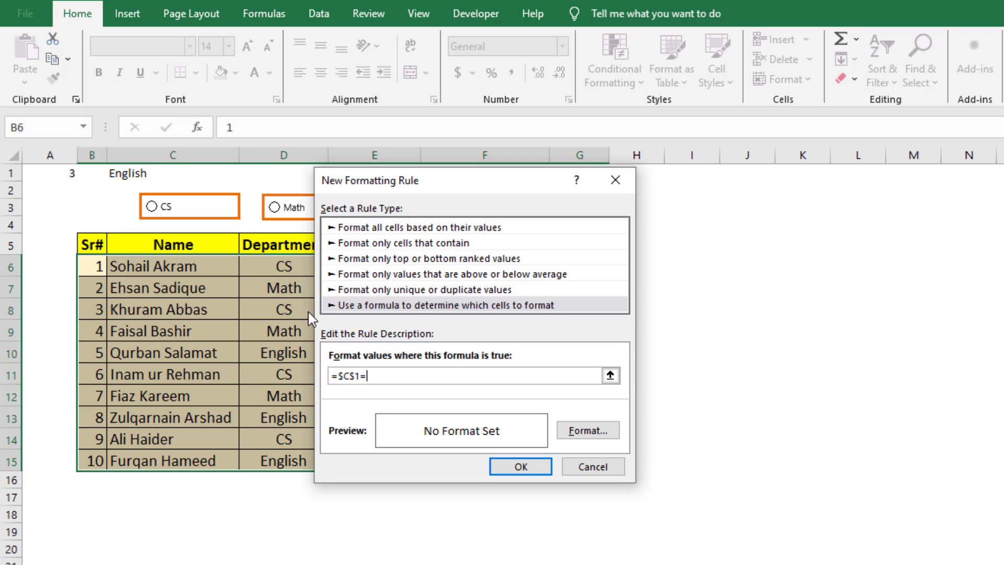
{"action": "left_click_drag", "start_coordinate": [385, 187], "coordinate": [443, 194]}
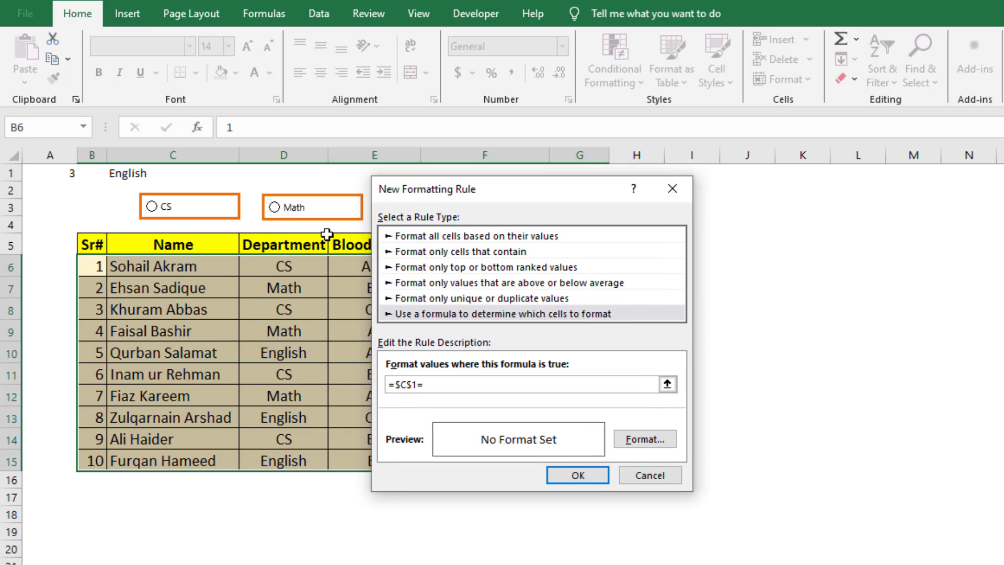
{"action": "left_click", "coordinate": [263, 269]}
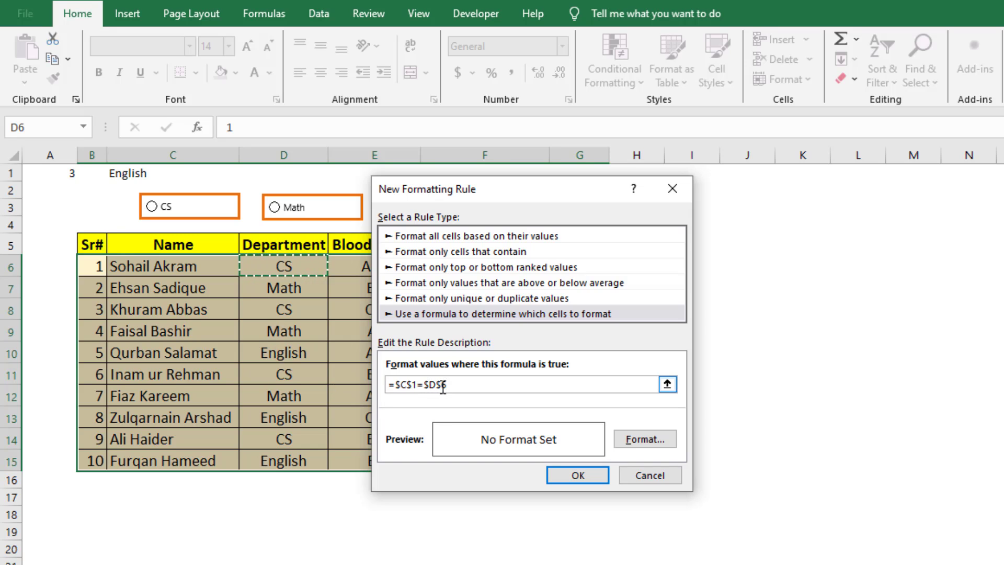
{"action": "left_click", "coordinate": [443, 387]}
{"action": "key", "text": "BackSpace"}
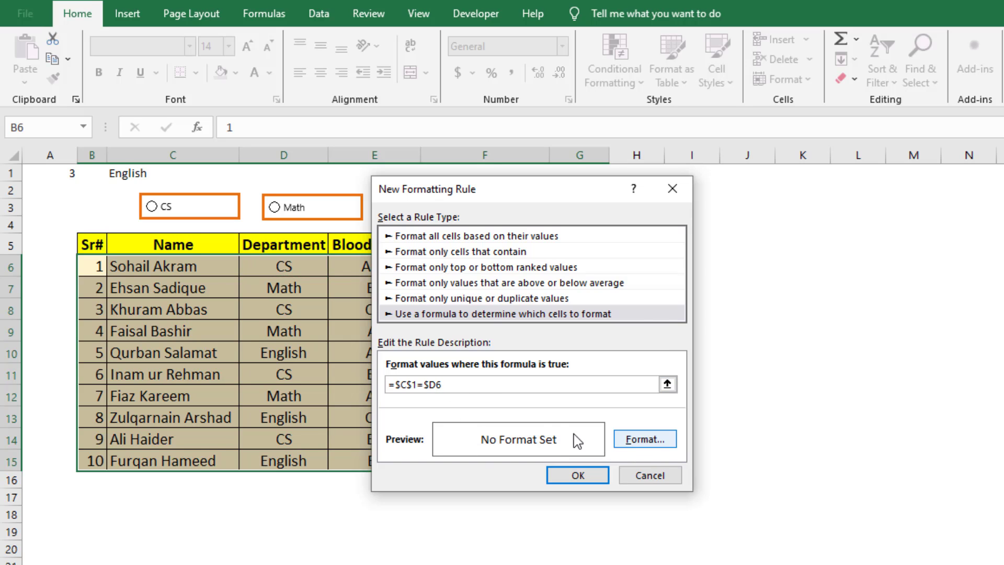
Give the rule's format a dark brown background fill.
{"action": "left_click", "coordinate": [640, 439]}
{"action": "left_click_drag", "start_coordinate": [469, 197], "coordinate": [367, 180]}
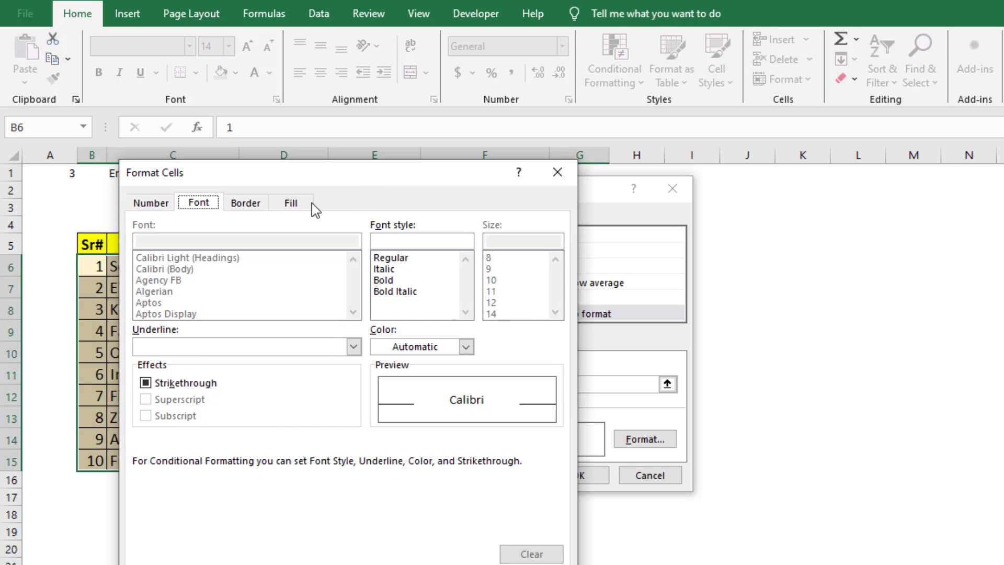
{"action": "left_click", "coordinate": [295, 205]}
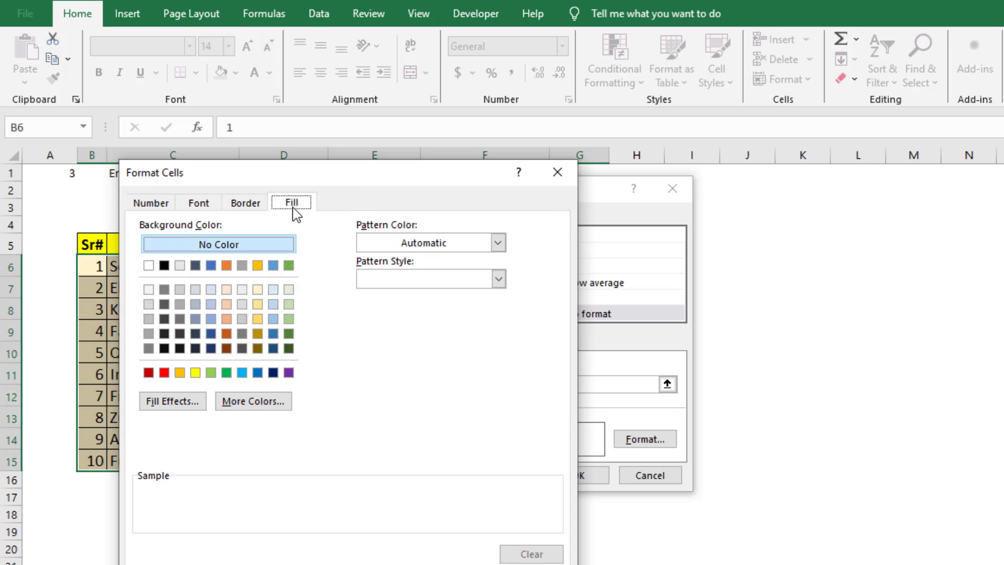
{"action": "left_click", "coordinate": [227, 350]}
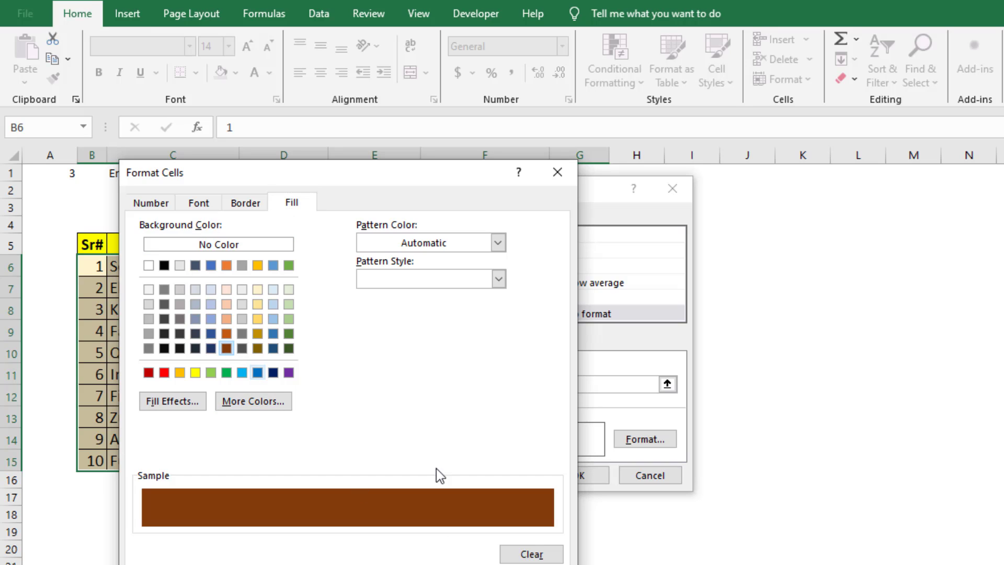
Set the rule's font to bold and white, and apply the finished rule to the table.
{"action": "left_click", "coordinate": [204, 204]}
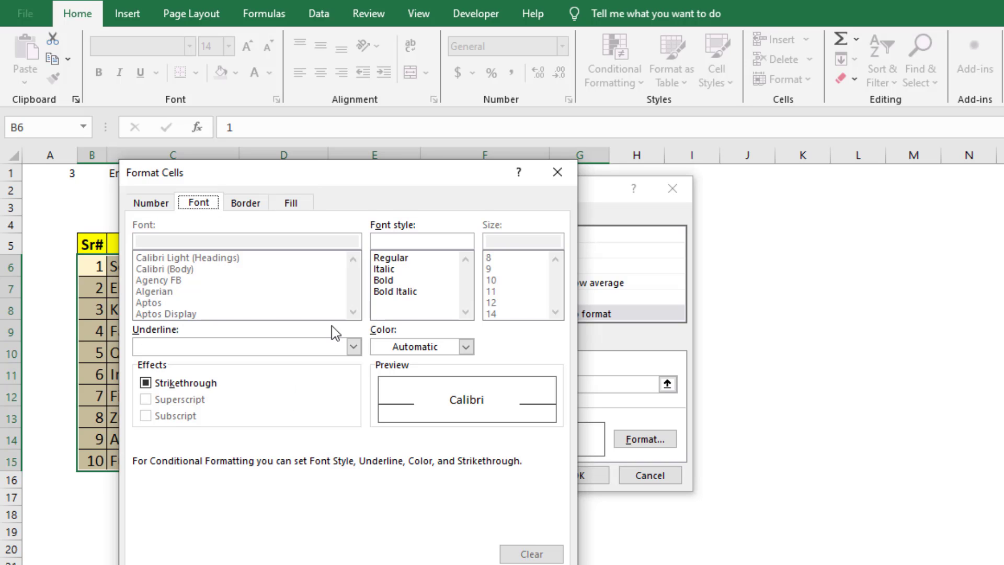
{"action": "left_click", "coordinate": [380, 280]}
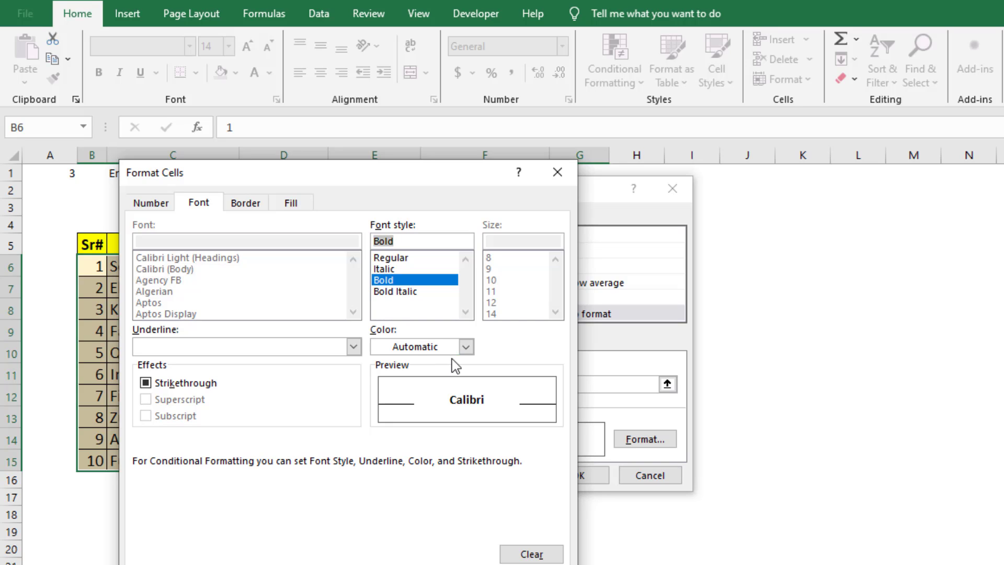
{"action": "left_click", "coordinate": [465, 347]}
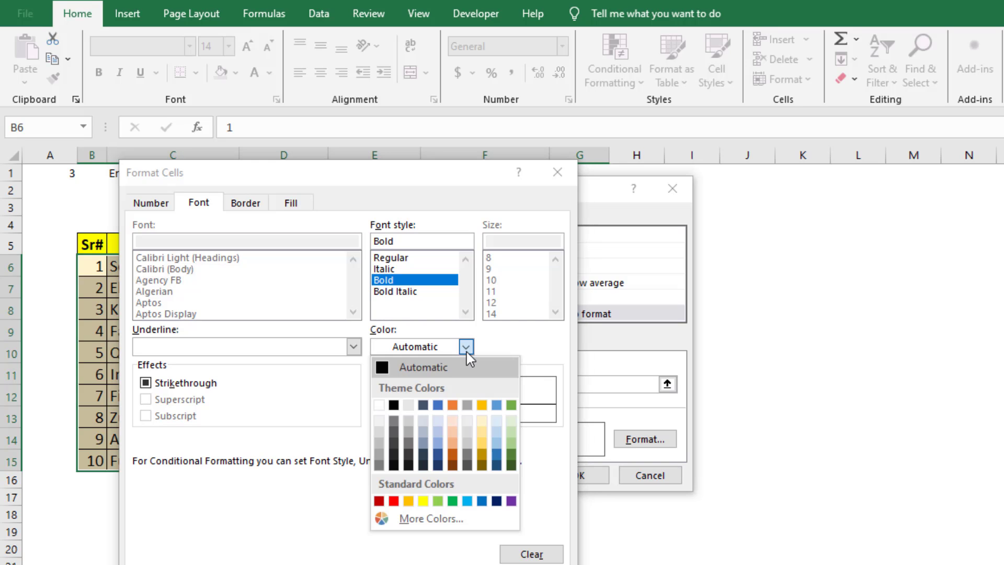
{"action": "left_click", "coordinate": [376, 410]}
{"action": "left_click", "coordinate": [463, 564]}
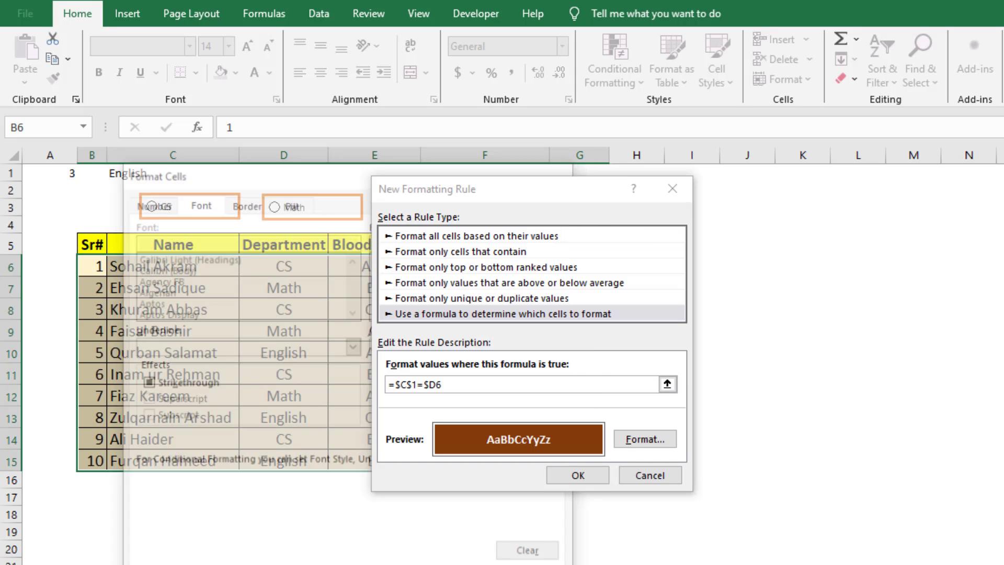
{"action": "left_click", "coordinate": [592, 477]}
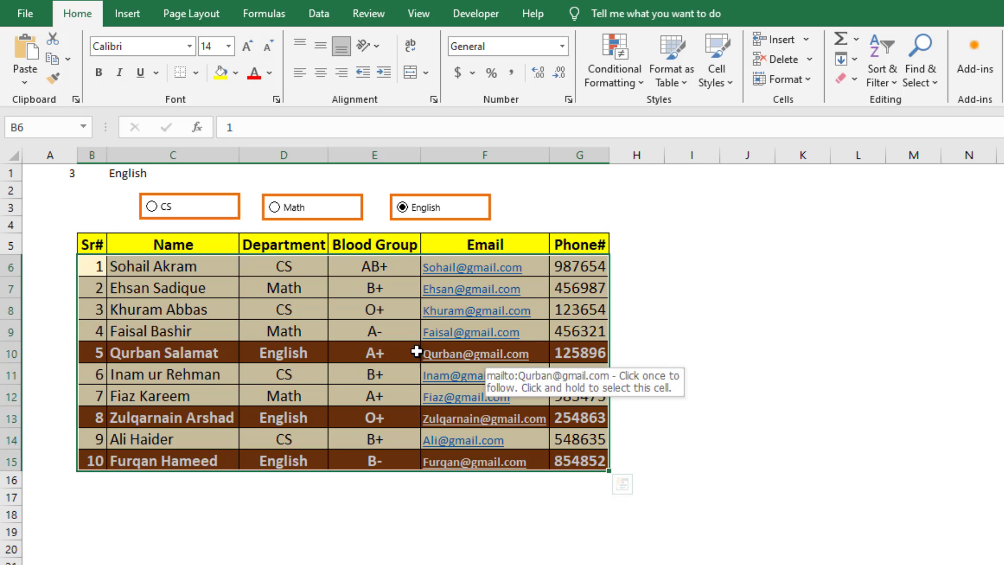
Select the Math and CS option buttons in turn to check the row highlighting in the table.
{"action": "left_click", "coordinate": [274, 207]}
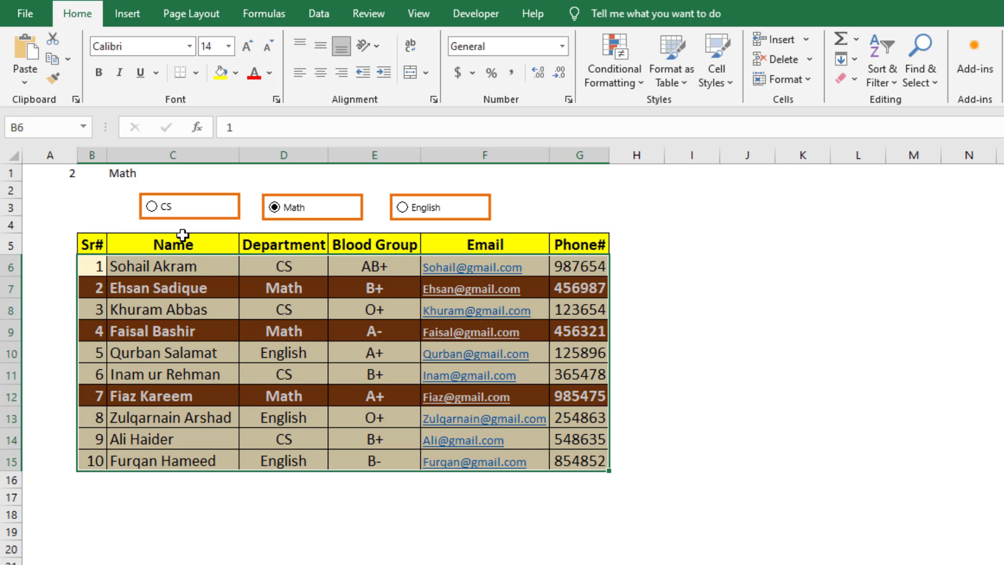
{"action": "left_click", "coordinate": [151, 206]}
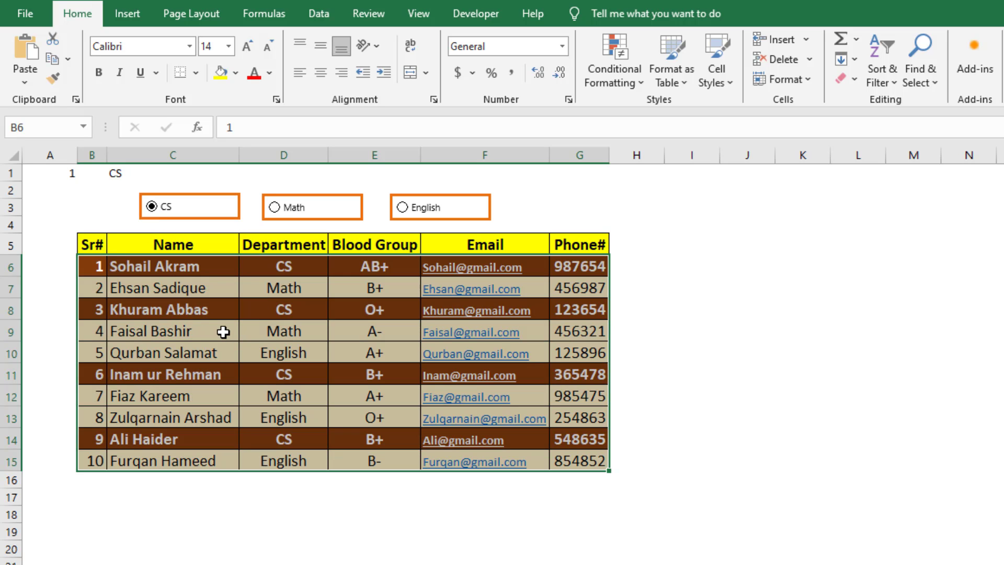